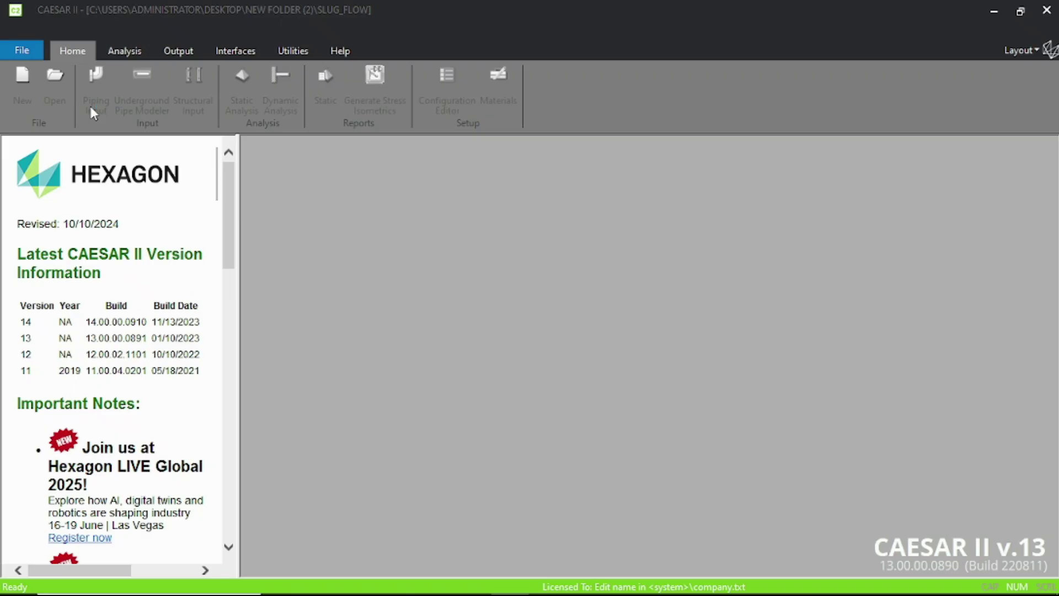
Step: Give element 10–20 a 3500 mm X length, 20-inch (508 mm) diameter and schedule 40 wall
left_click(557, 433)
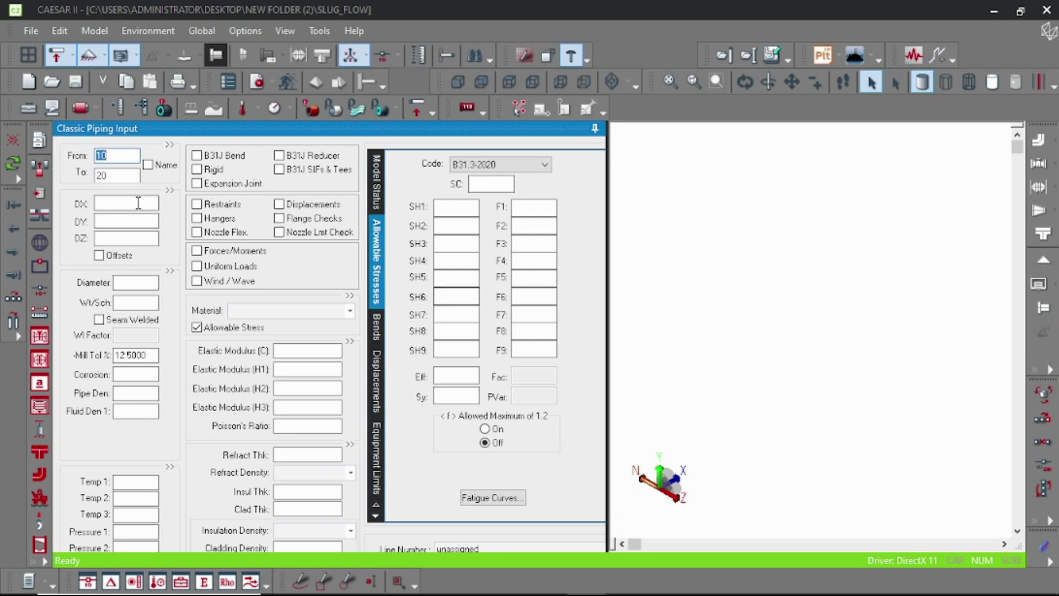
left_click(115, 203)
type("3500")
left_click(120, 282)
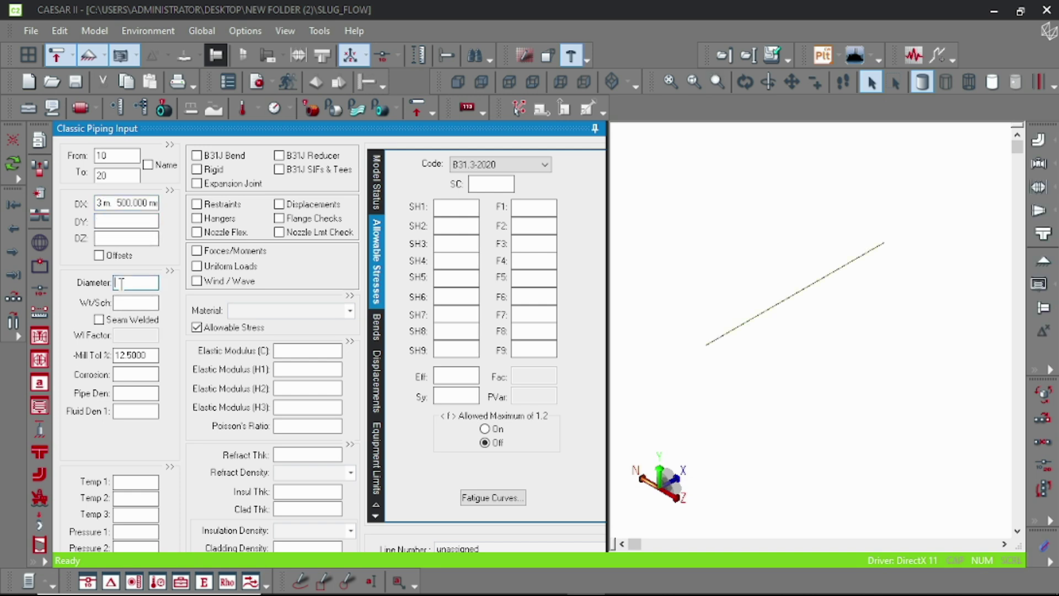
type("20")
key("Tab")
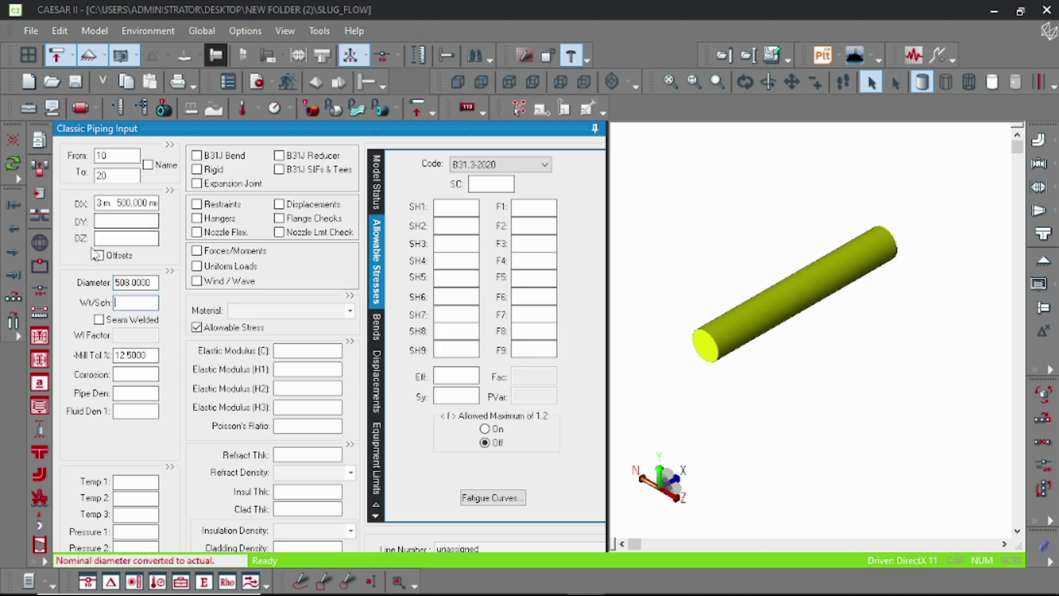
type("40s")
key("Tab")
Step: Set 1.6 corrosion, A106 Grade B material, temperature 120 and pressure 12 on the element
left_click(141, 377)
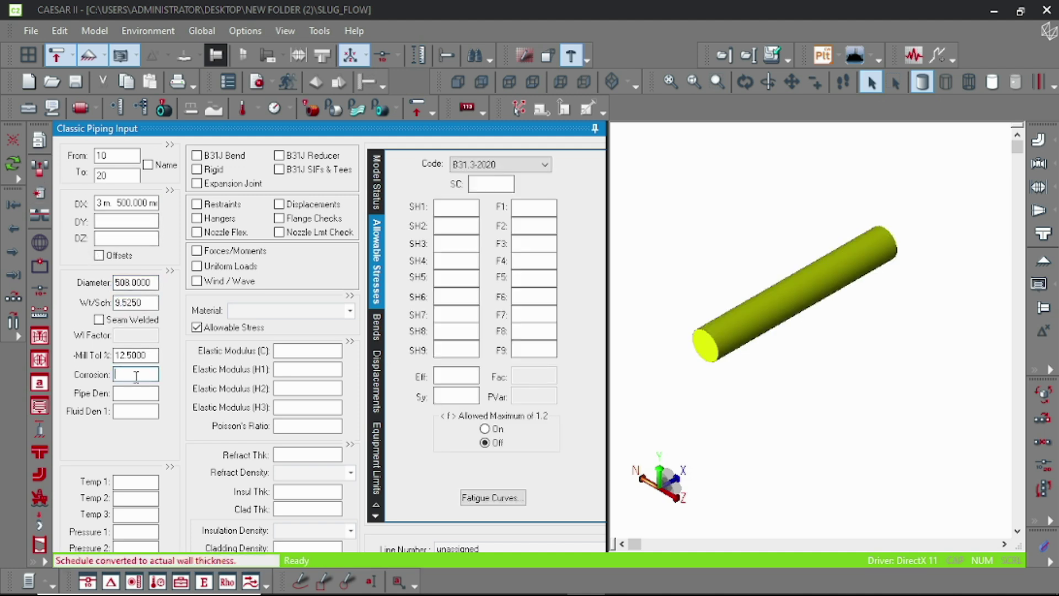
type("1.6")
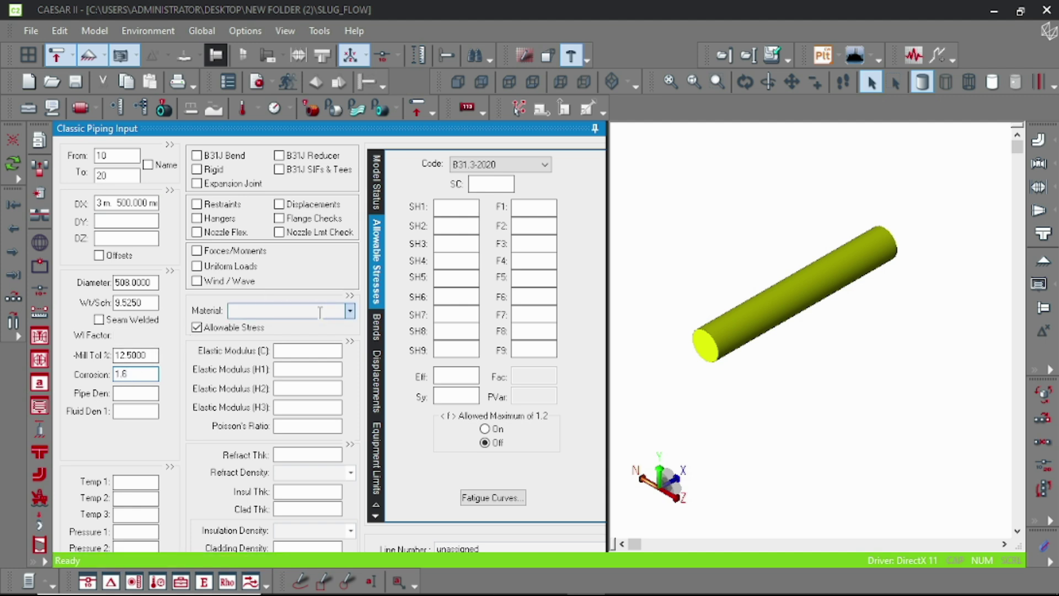
left_click(350, 311)
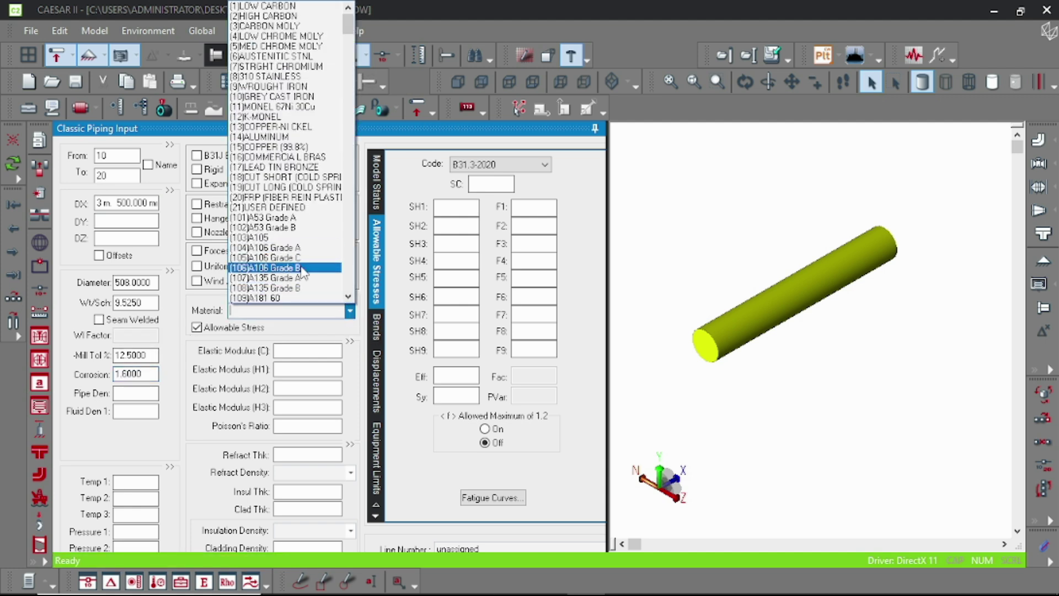
left_click(265, 268)
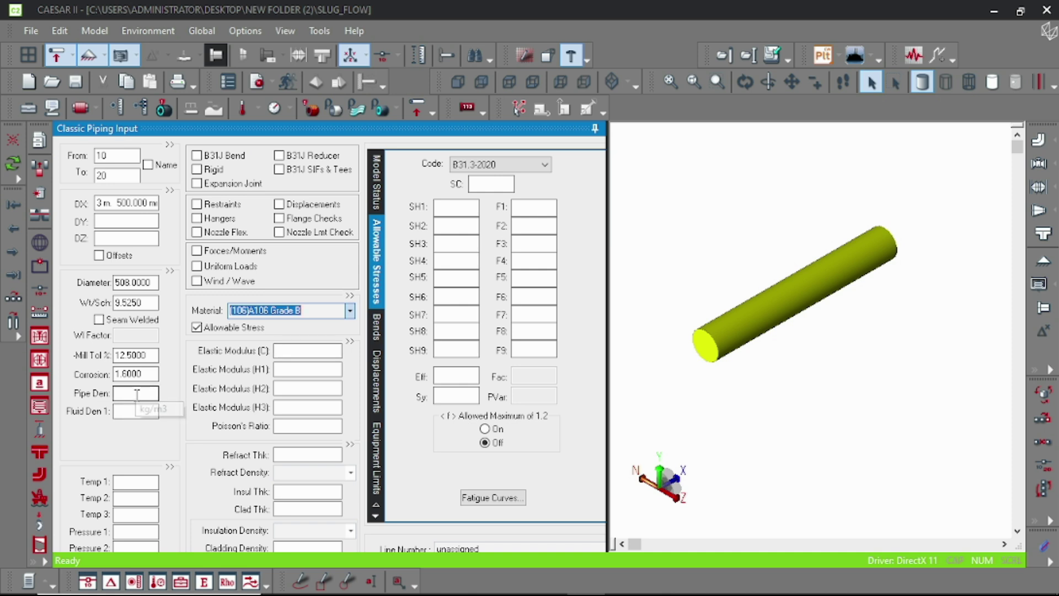
left_click(147, 482)
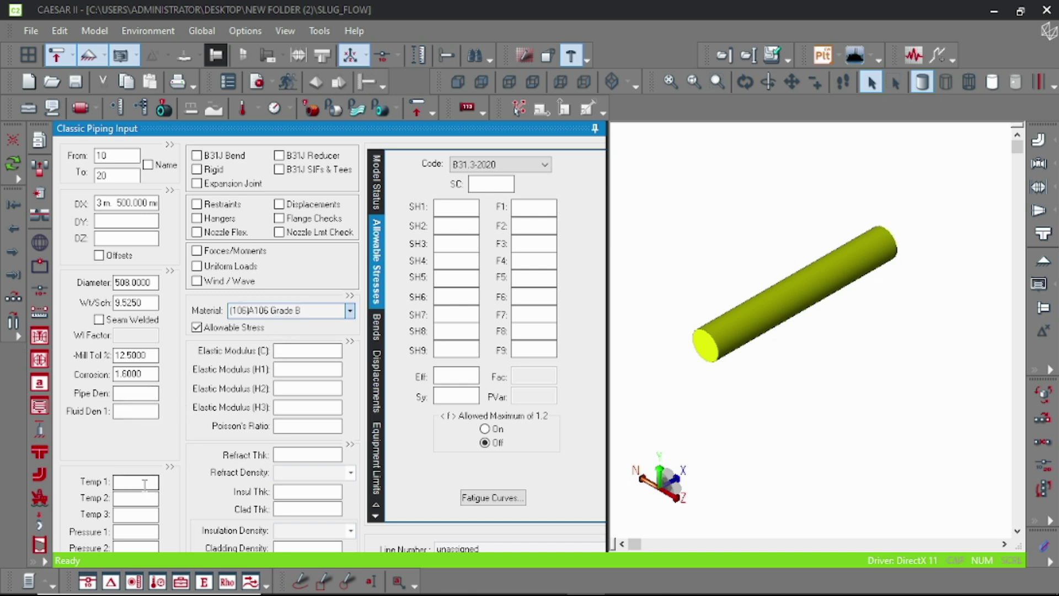
type("120")
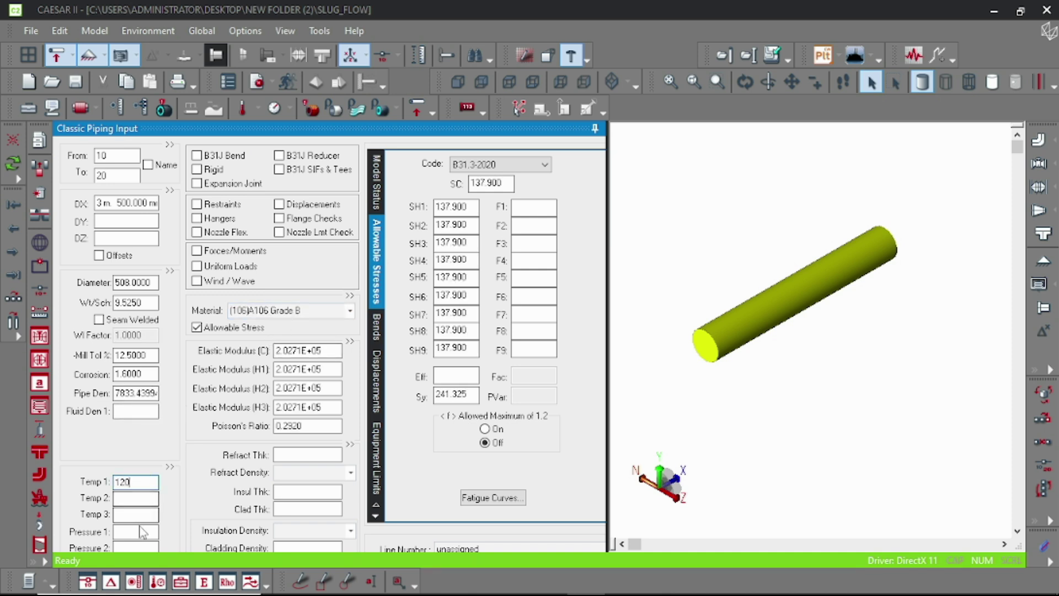
left_click(142, 531)
type("12")
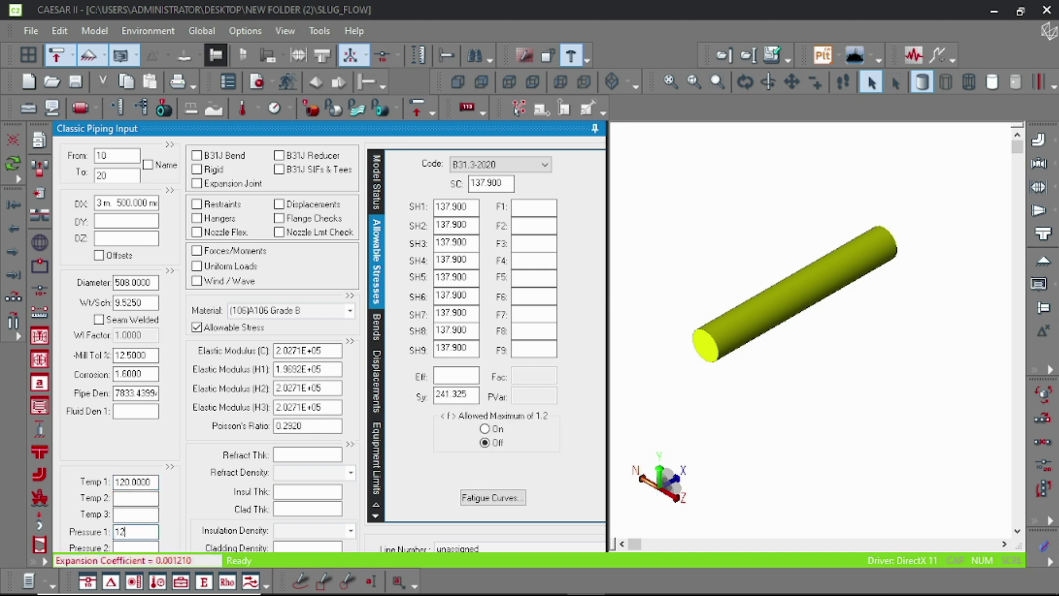
key("Return")
left_click(752, 320)
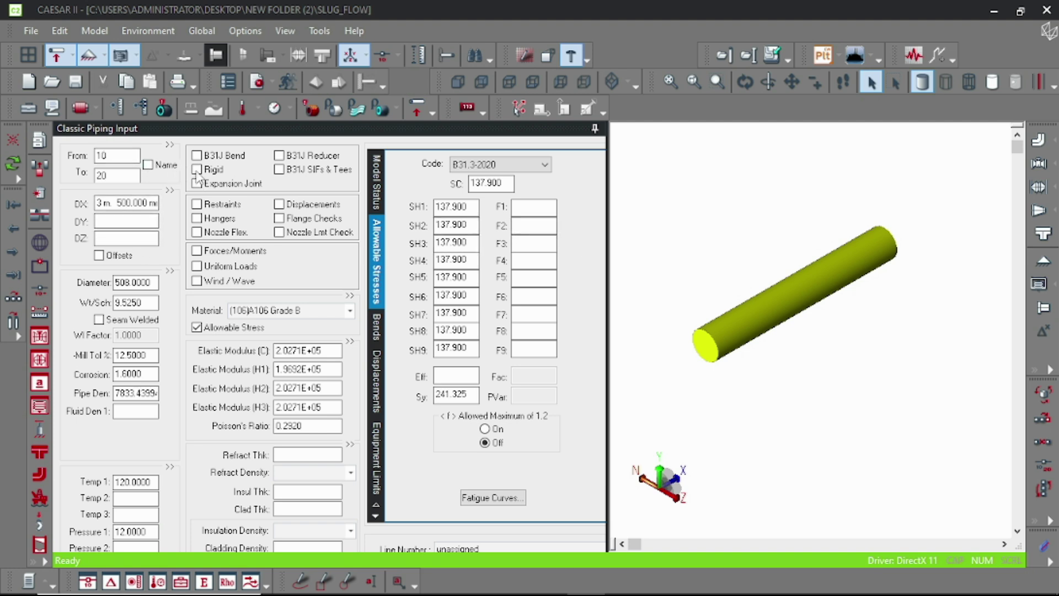
Step: Add an ANC anchor restraint at node 10
left_click(197, 204)
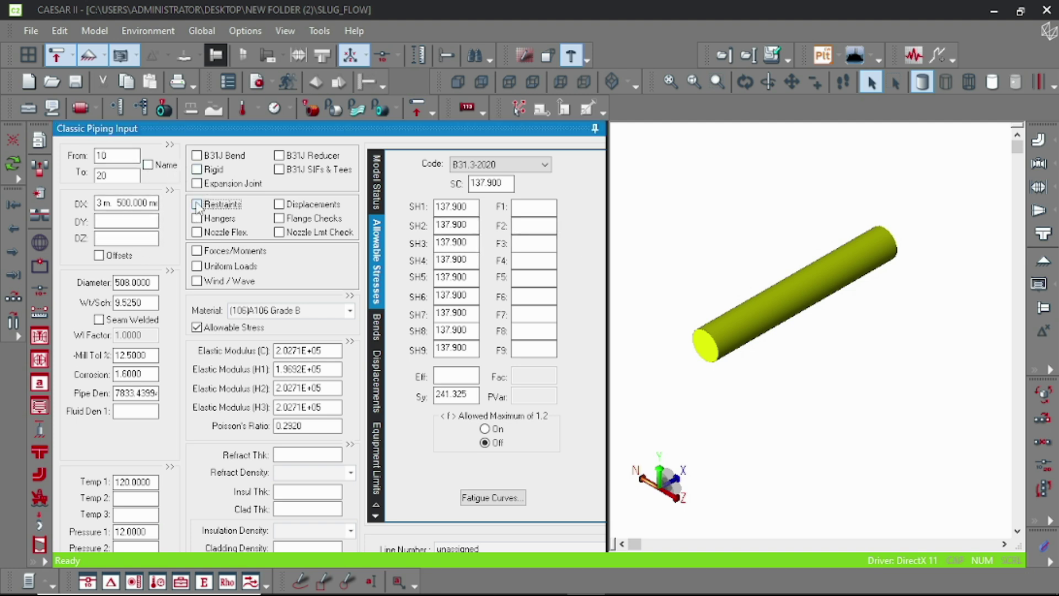
left_click(458, 228)
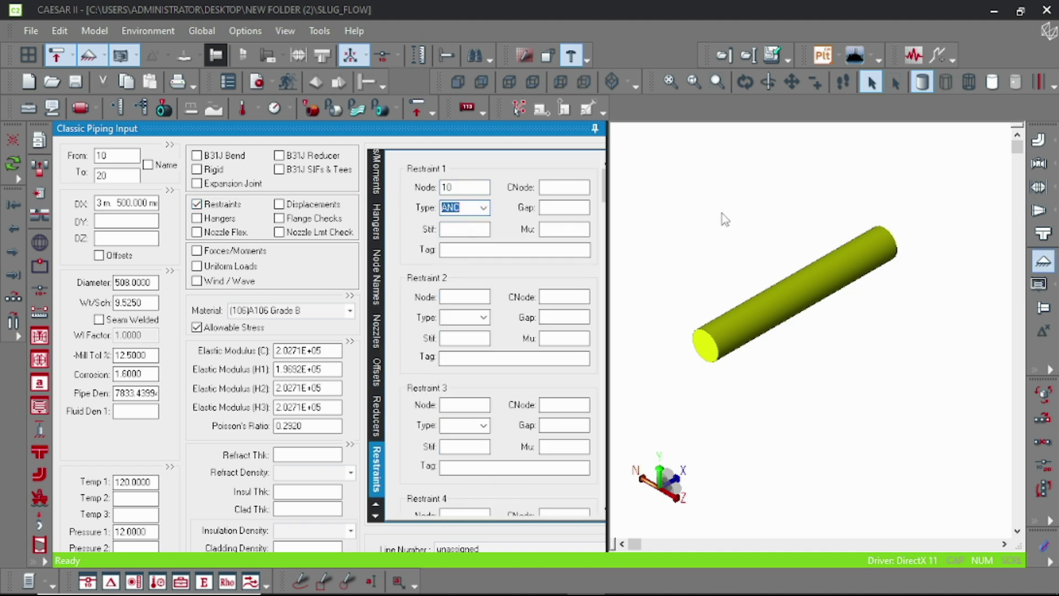
left_click(725, 219)
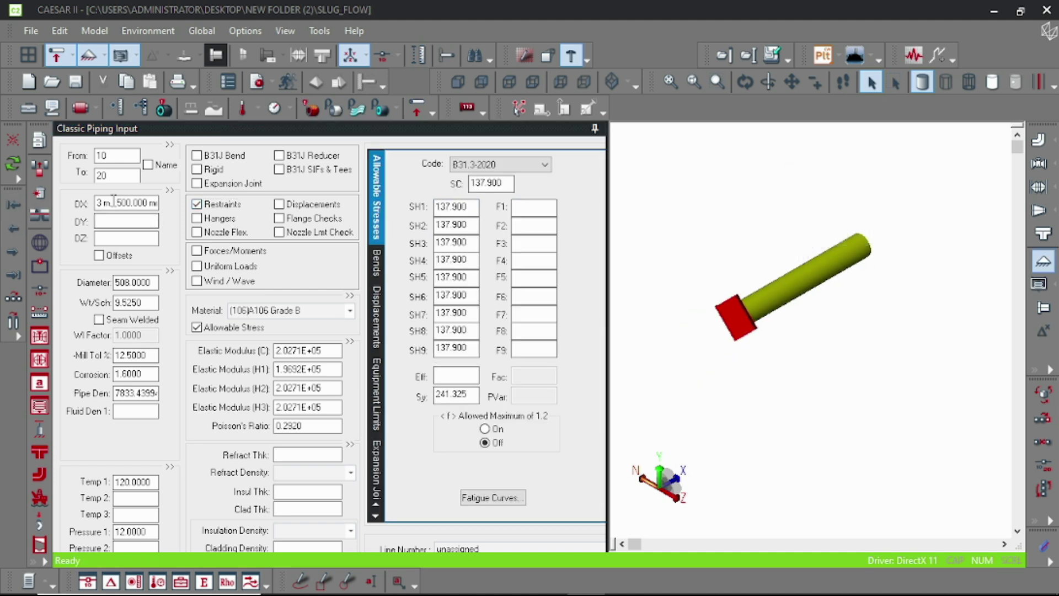
Step: Change element 10–20's X length from 3.5 m to 5.5 m
left_click(98, 202)
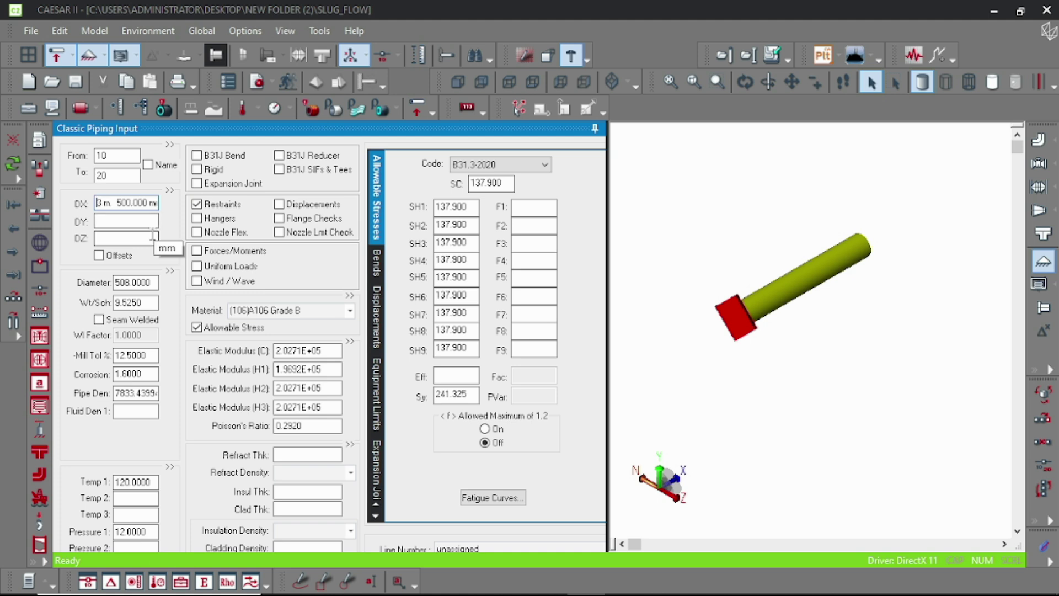
key("BackSpace")
type("5")
left_click(804, 281)
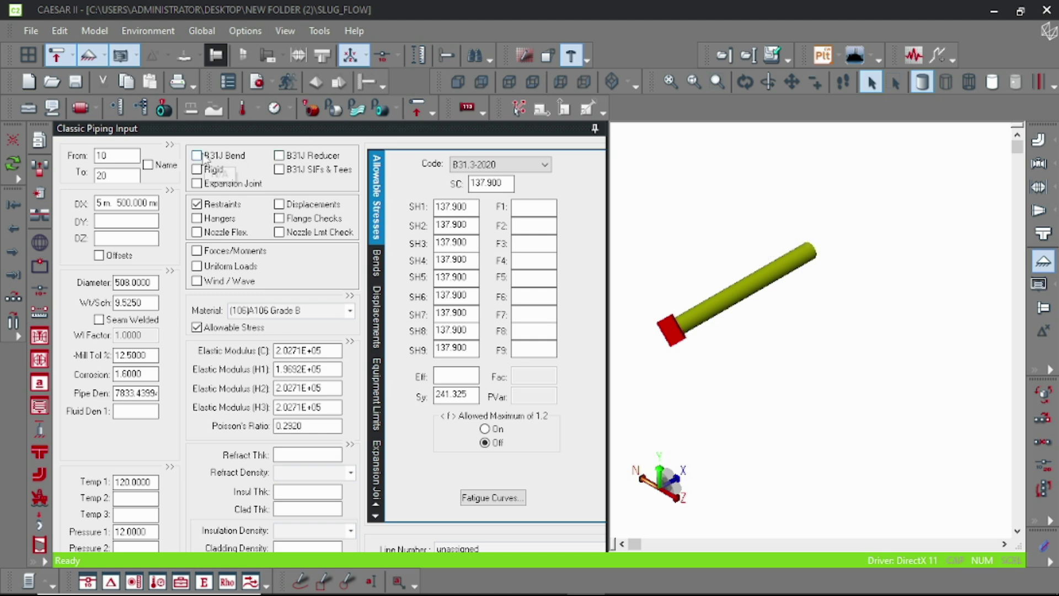
left_click(201, 156)
Step: Add a long-radius bend at node 20 at the end of element 10–20
left_click(197, 156)
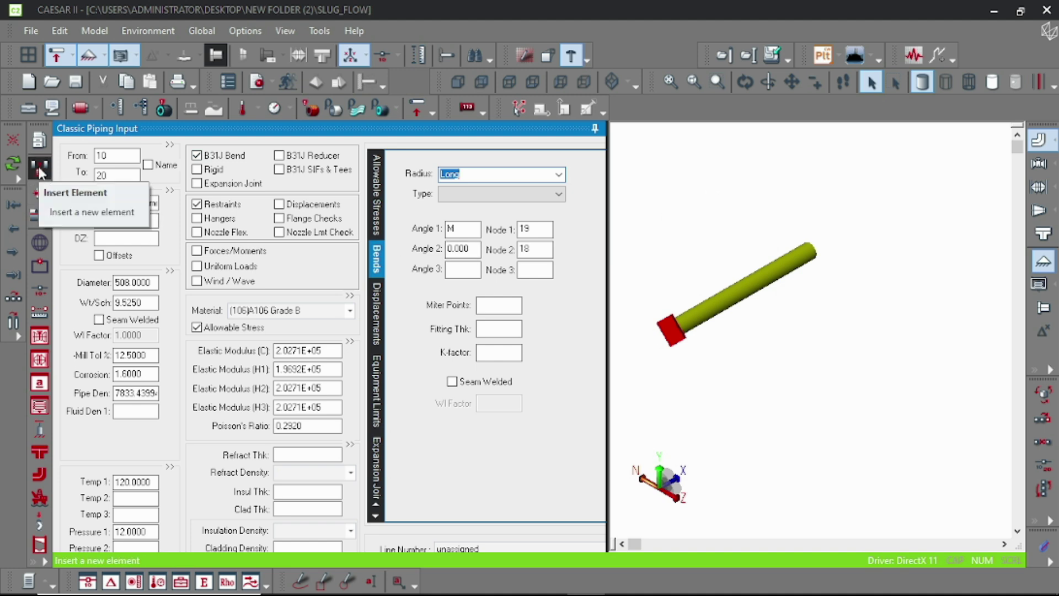
left_click(39, 312)
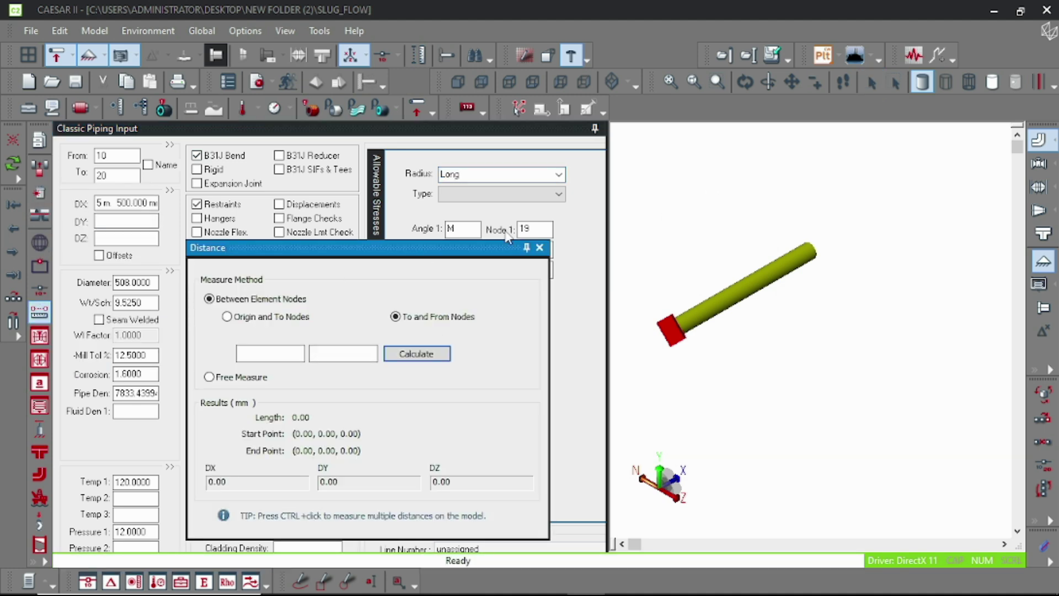
left_click(540, 248)
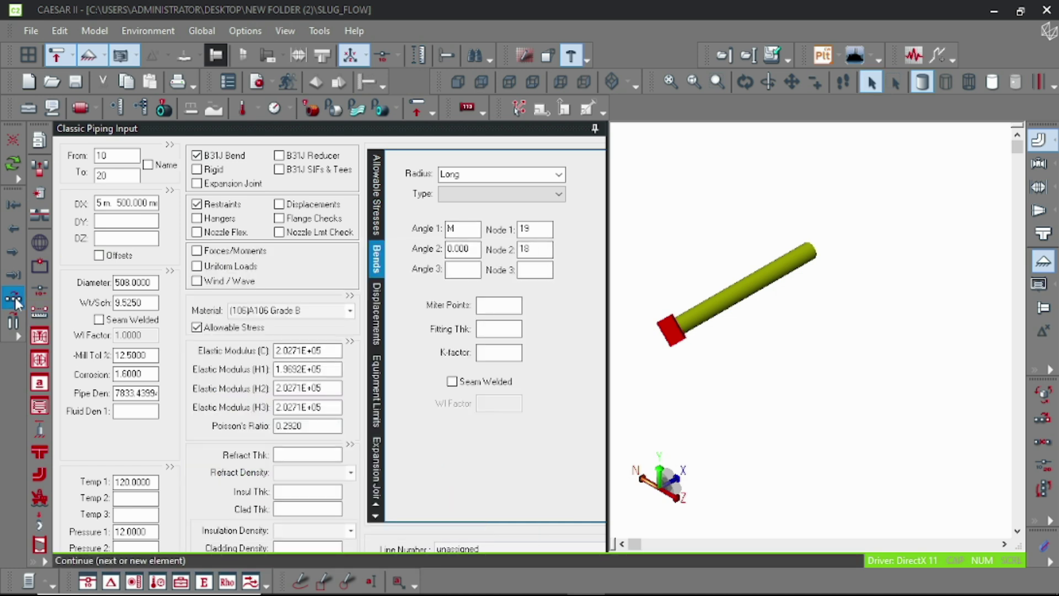
Step: Create element 20–30 running 5000 mm along Z
left_click(32, 300)
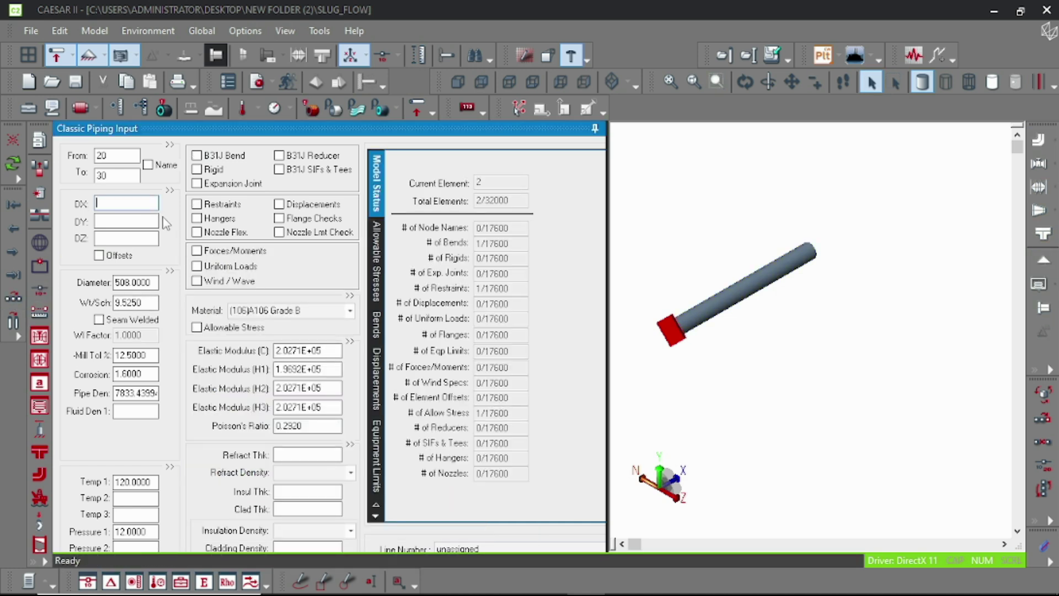
left_click(131, 241)
type("5000")
key("Tab")
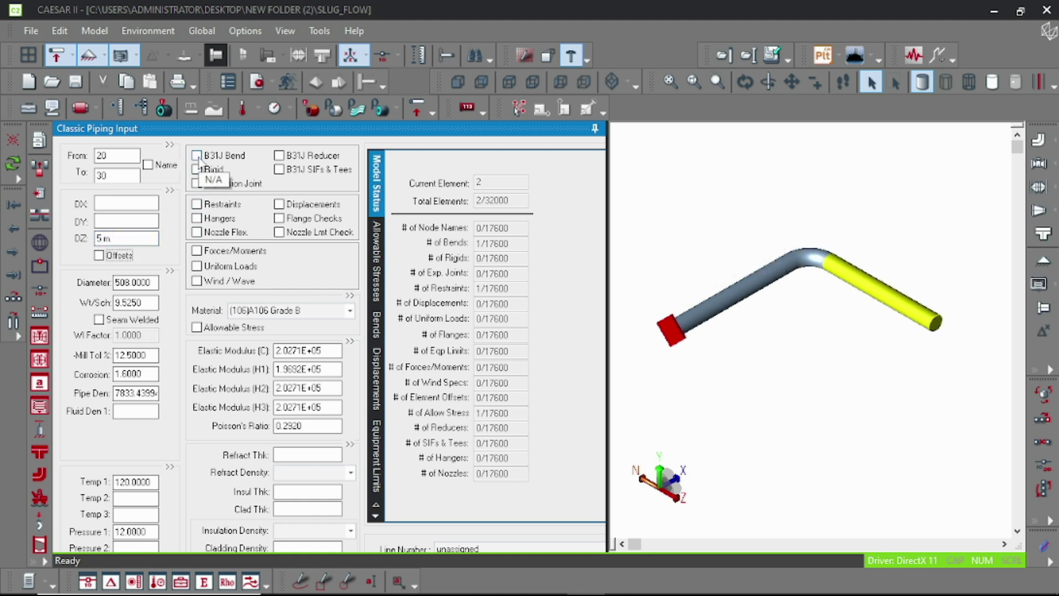
Step: Add an ANC anchor restraint at node 30 on element 20–30
left_click(197, 204)
left_click(197, 204)
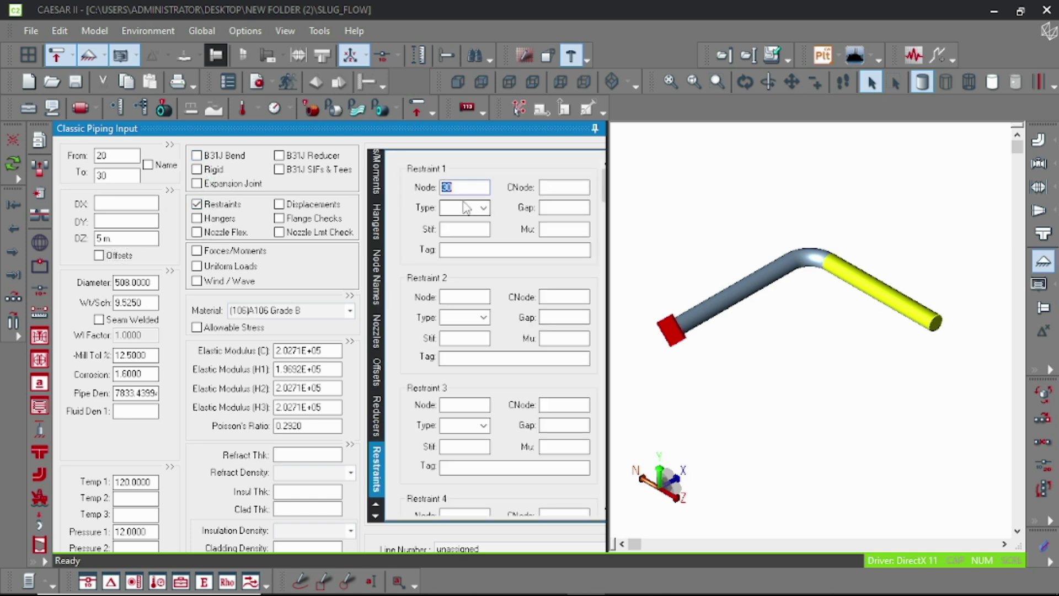
left_click(483, 208)
left_click(459, 222)
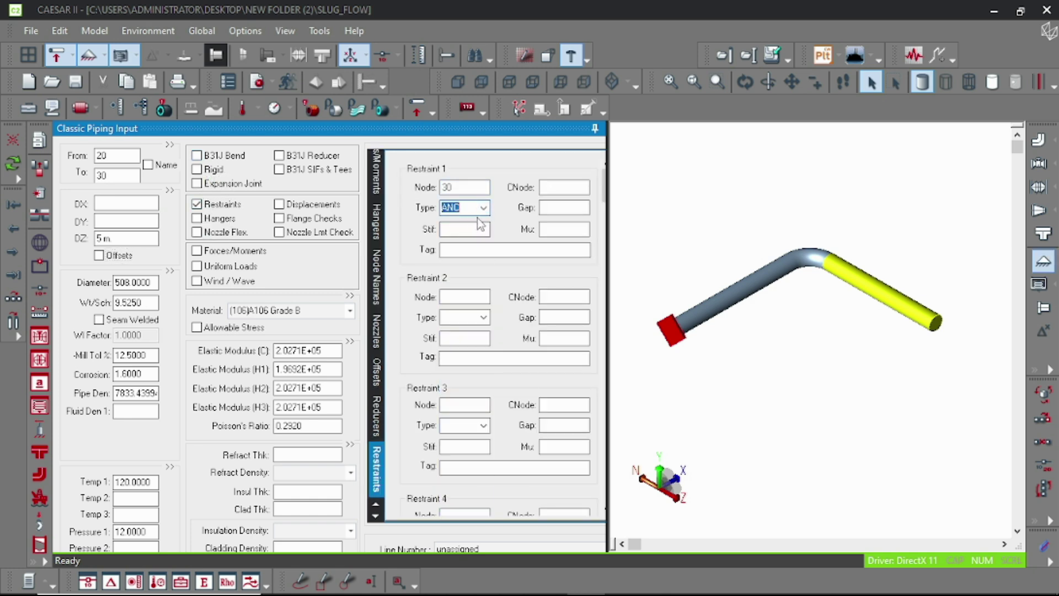
left_click(881, 366)
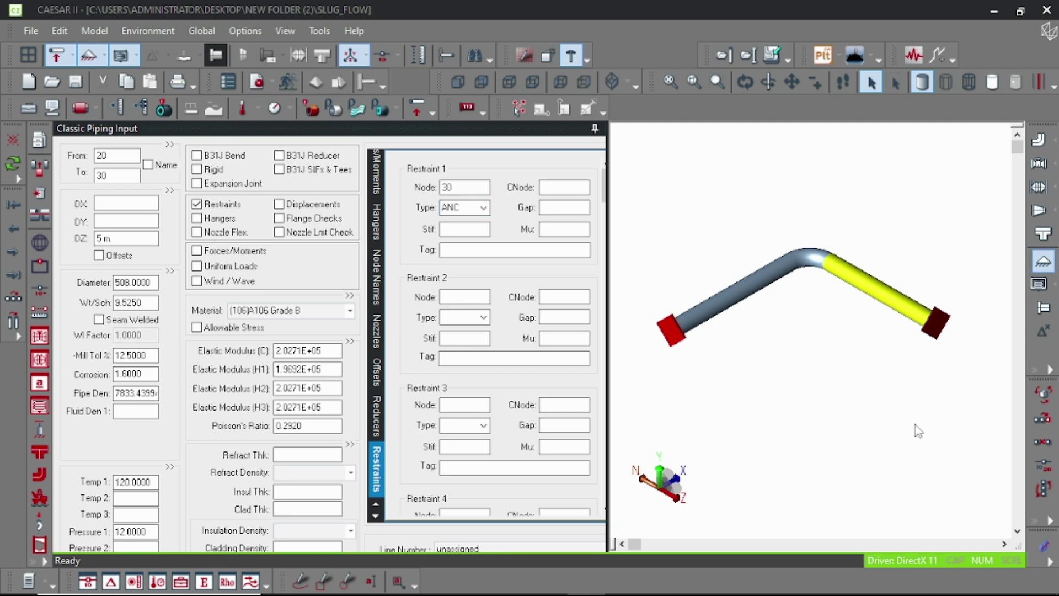
Step: Review the model coloured by temperature and pressure, then select element 10–20
scroll(913, 426, "up", 2)
scroll(912, 424, "down", 1)
scroll(889, 427, "down", 1)
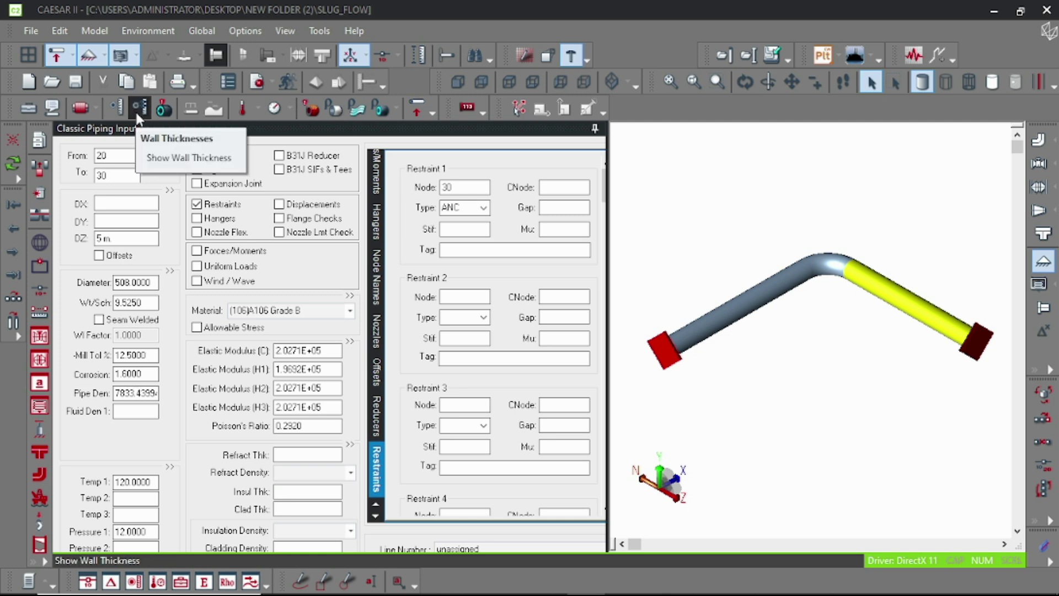
left_click(241, 109)
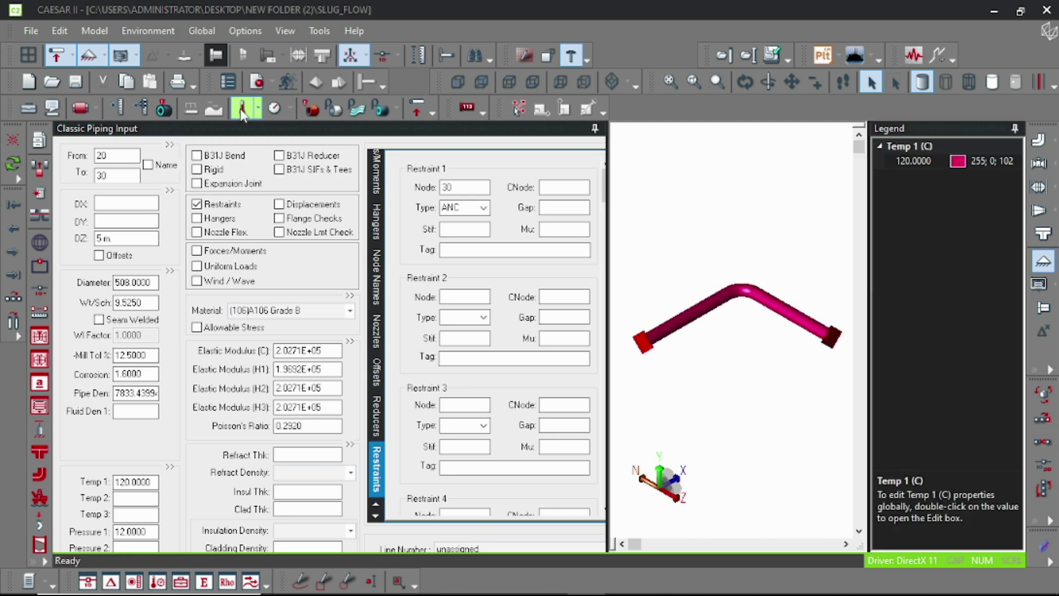
left_click(273, 110)
left_click(272, 110)
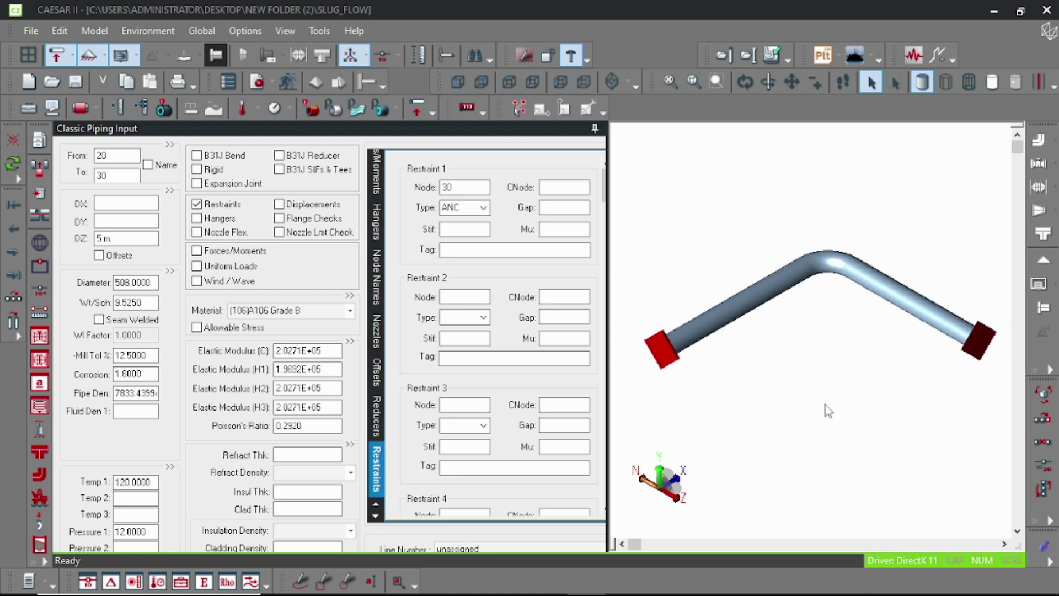
left_click(833, 269)
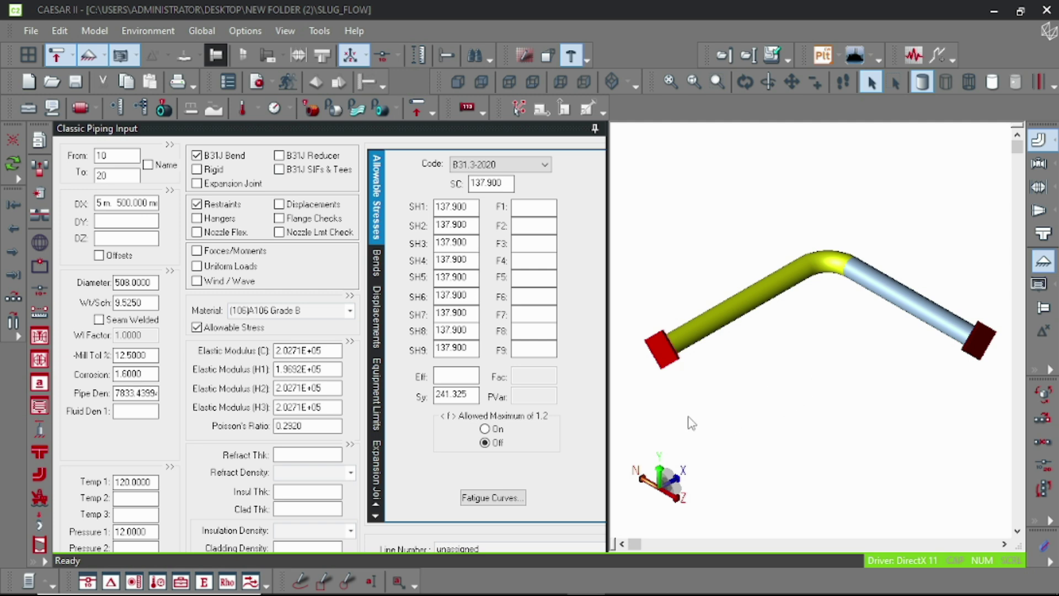
Step: Enable forces/moments on element 10–20 and return to the slug-force calculation document
left_click(199, 250)
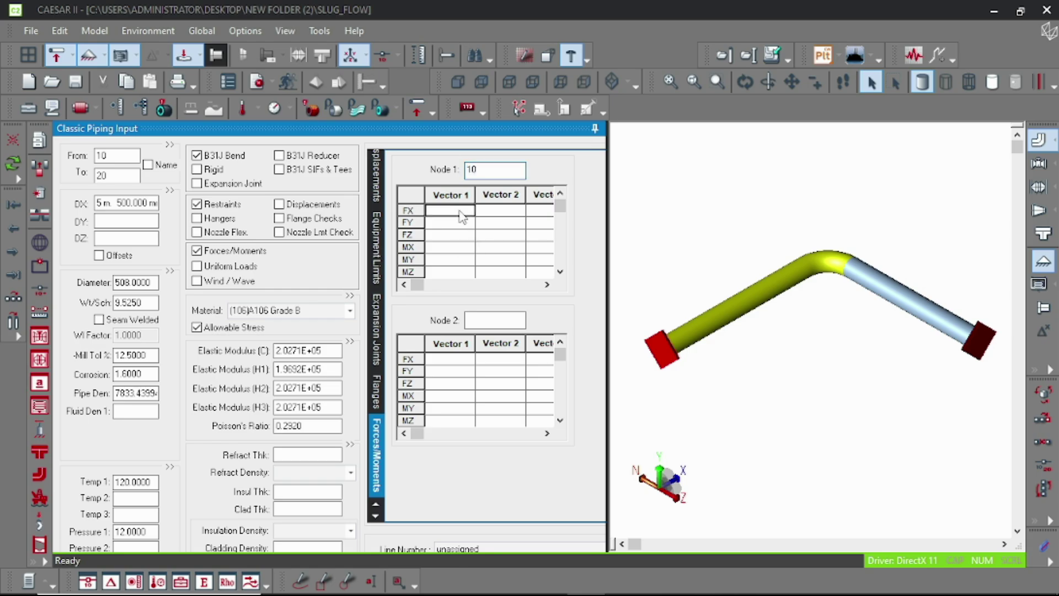
key("alt+Tab")
scroll(508, 410, "down", 2)
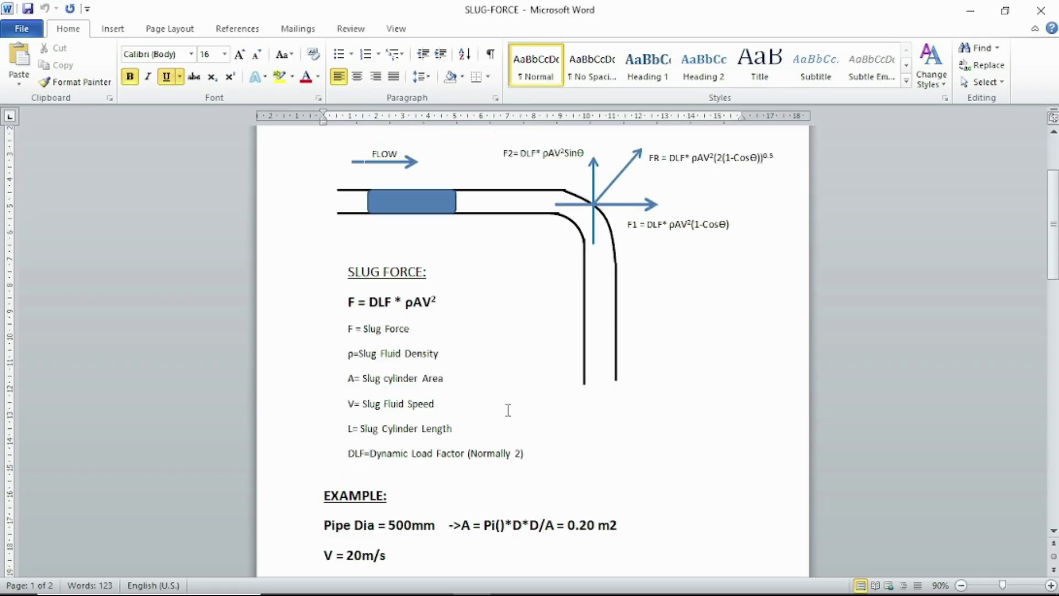
scroll(508, 410, "up", 2)
scroll(508, 410, "down", 3)
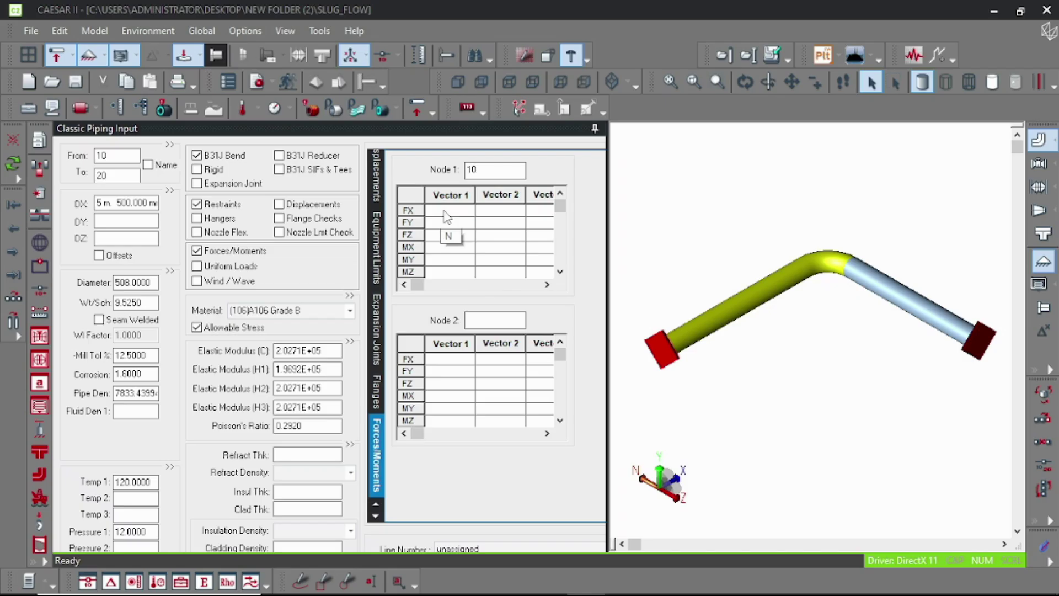
Step: Apply a 136000 X-direction slug force at bend node 20
left_click(448, 210)
type("13")
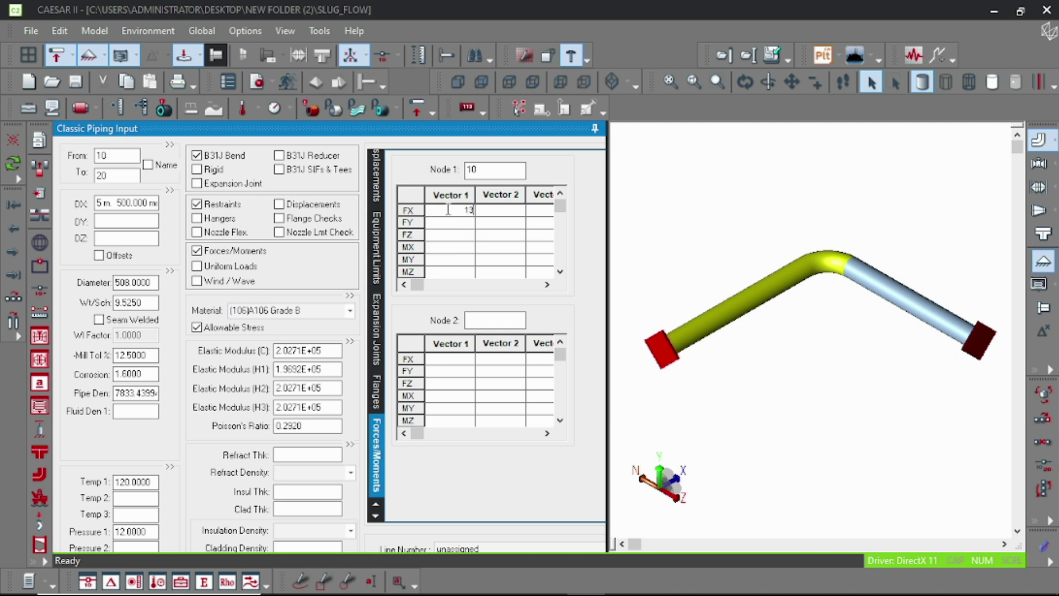
type("6000")
key("Return")
left_click(655, 238)
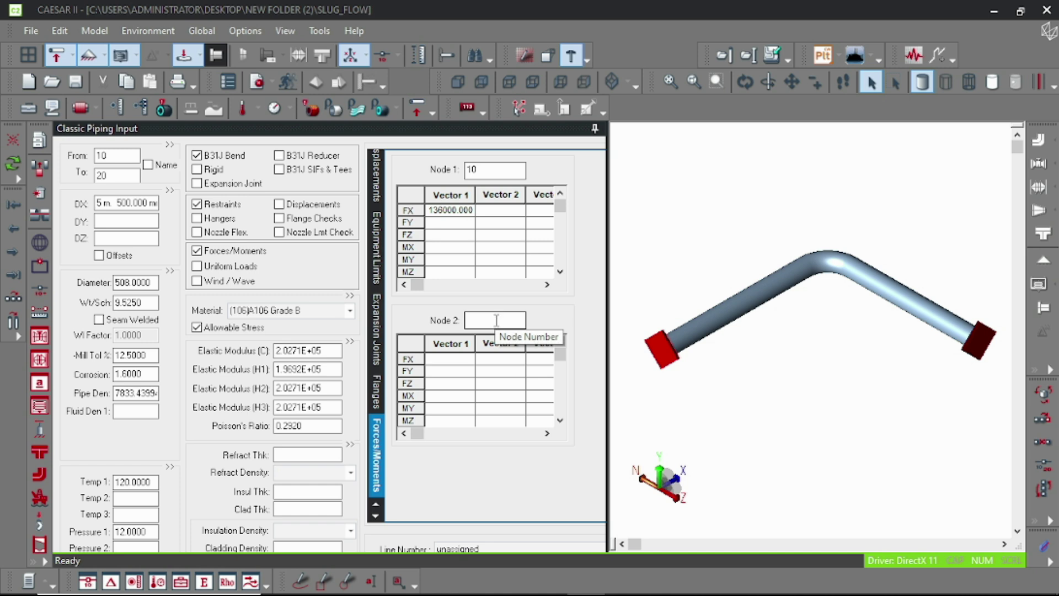
left_click(496, 321)
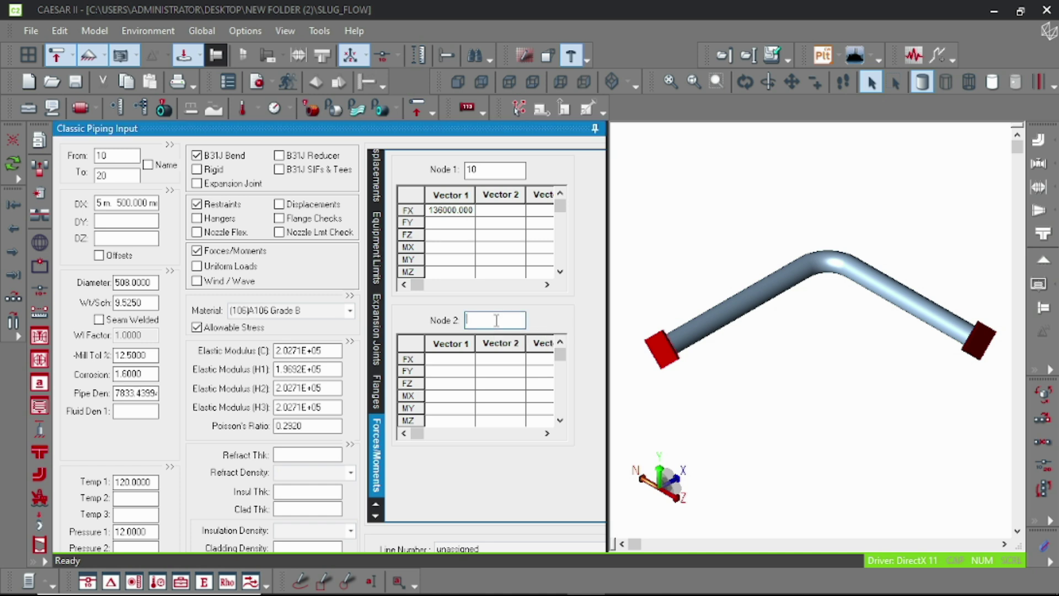
type("20")
left_click(483, 169)
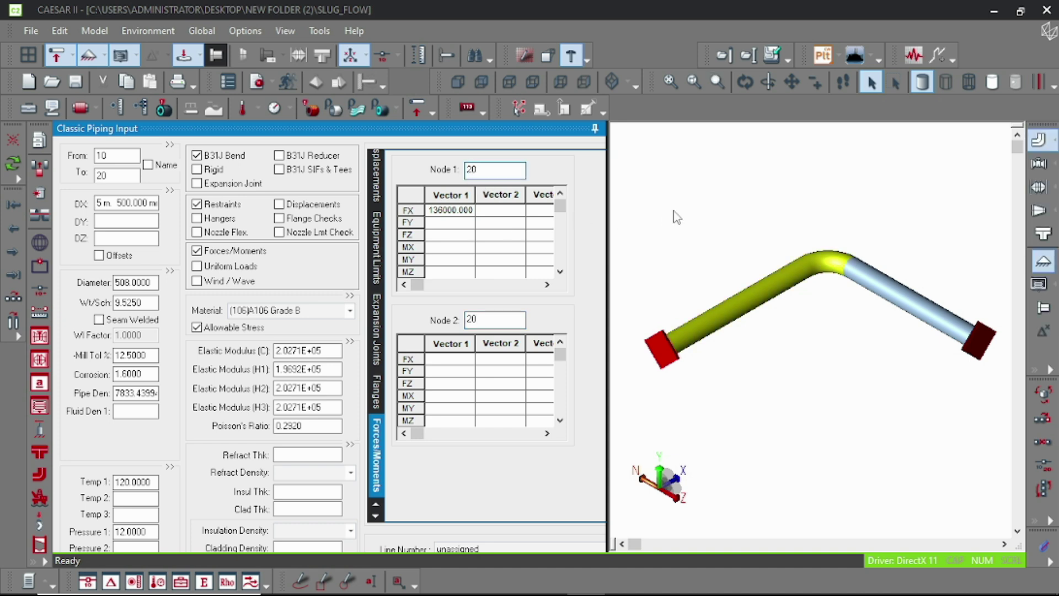
left_click(738, 208)
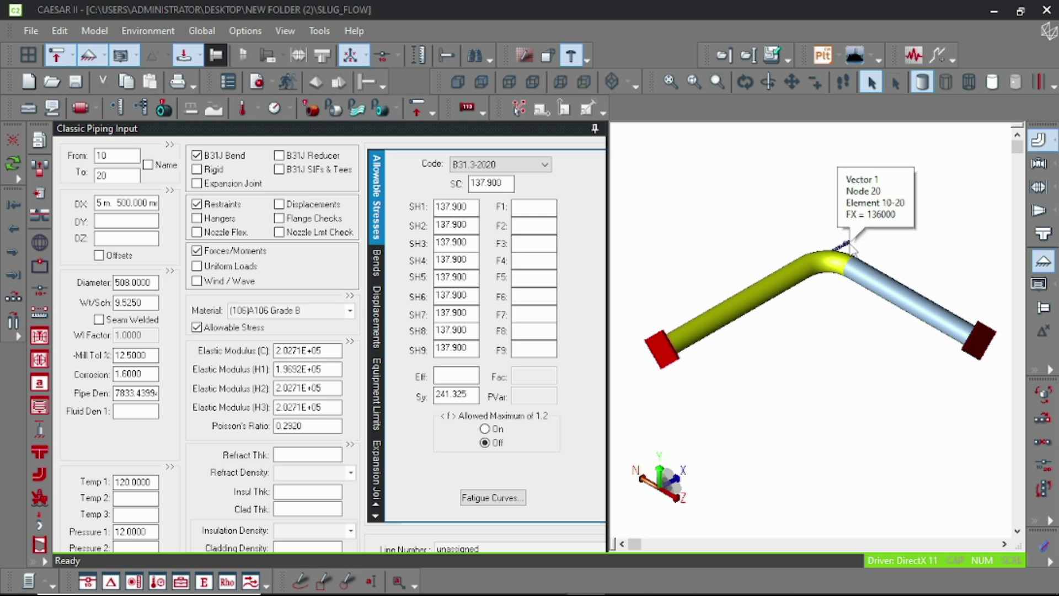
Step: Add a -136000 Z-direction force at node 20
left_click(849, 246)
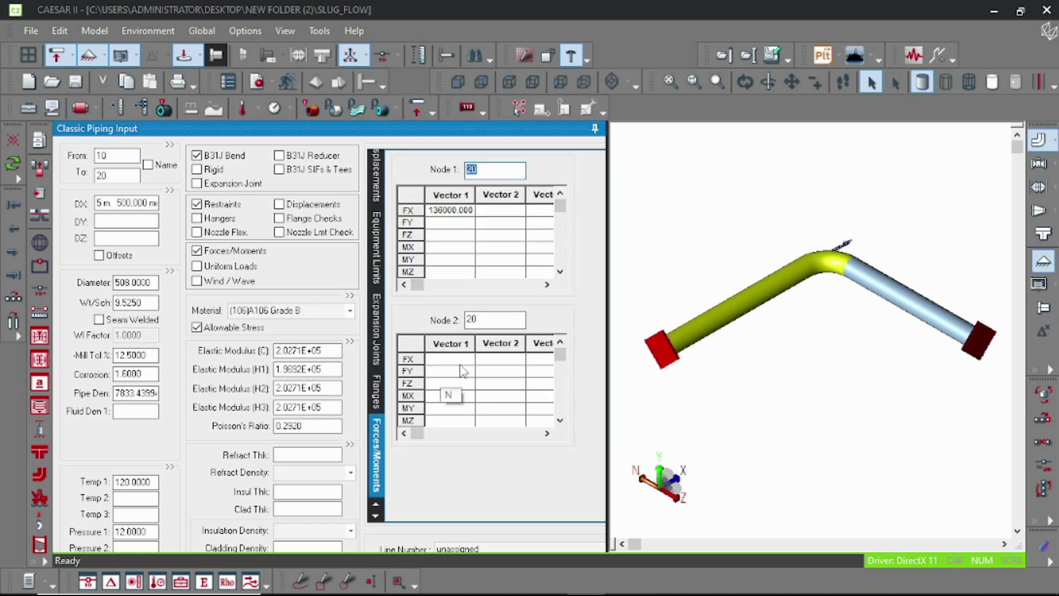
left_click(450, 385)
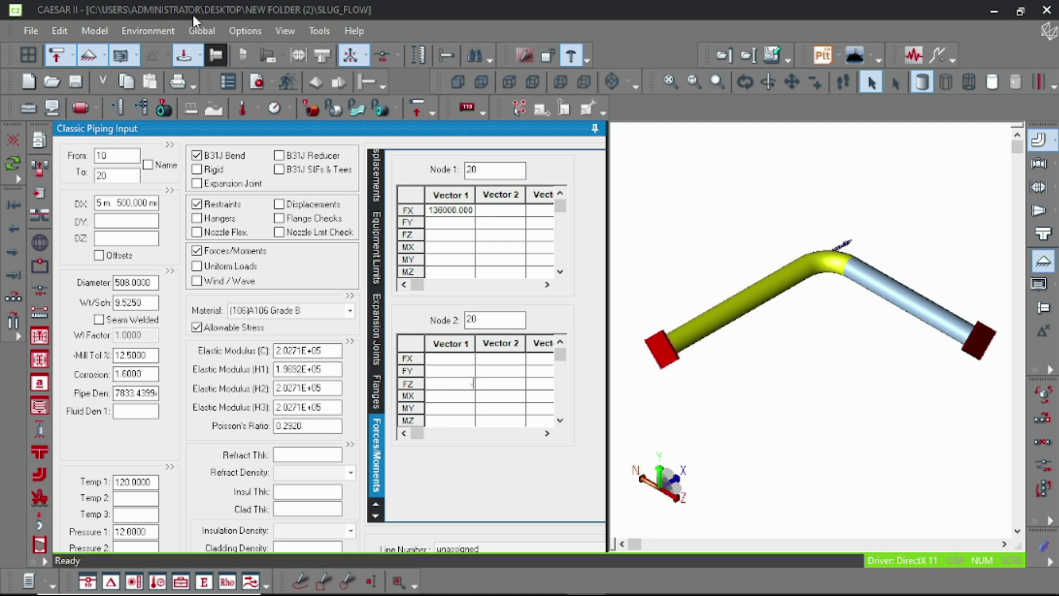
type("-136000")
left_click(656, 284)
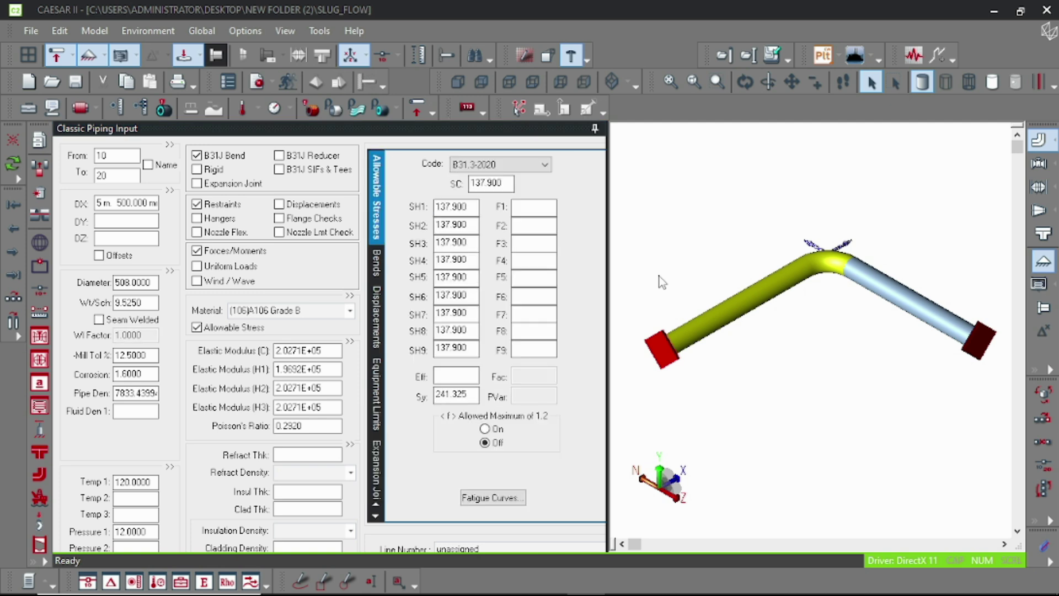
Step: Run the error checker on the model, getting zero errors
scroll(890, 343, "up", 1)
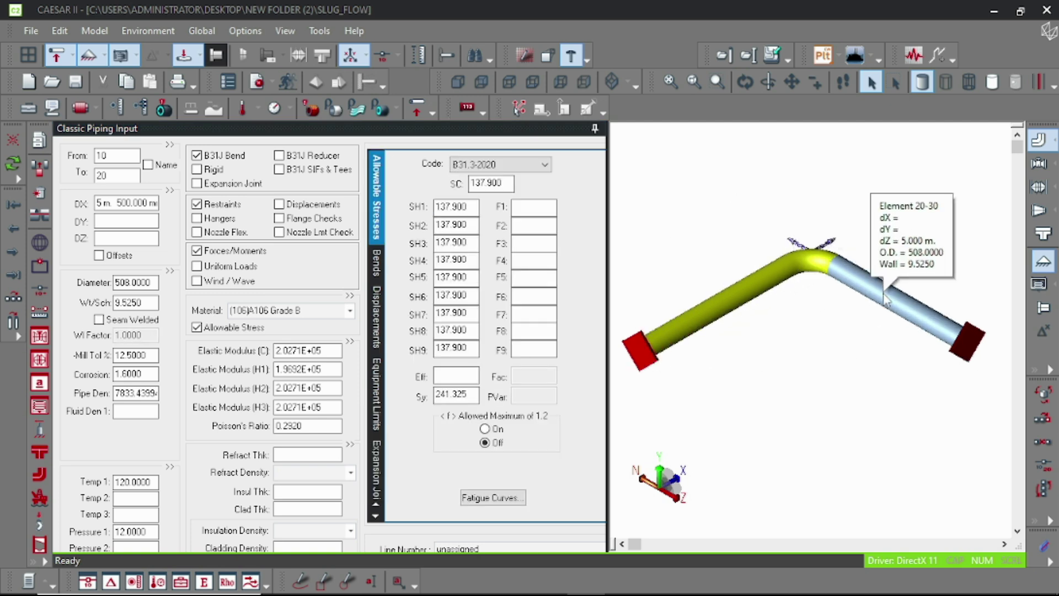
scroll(897, 442, "down", 3)
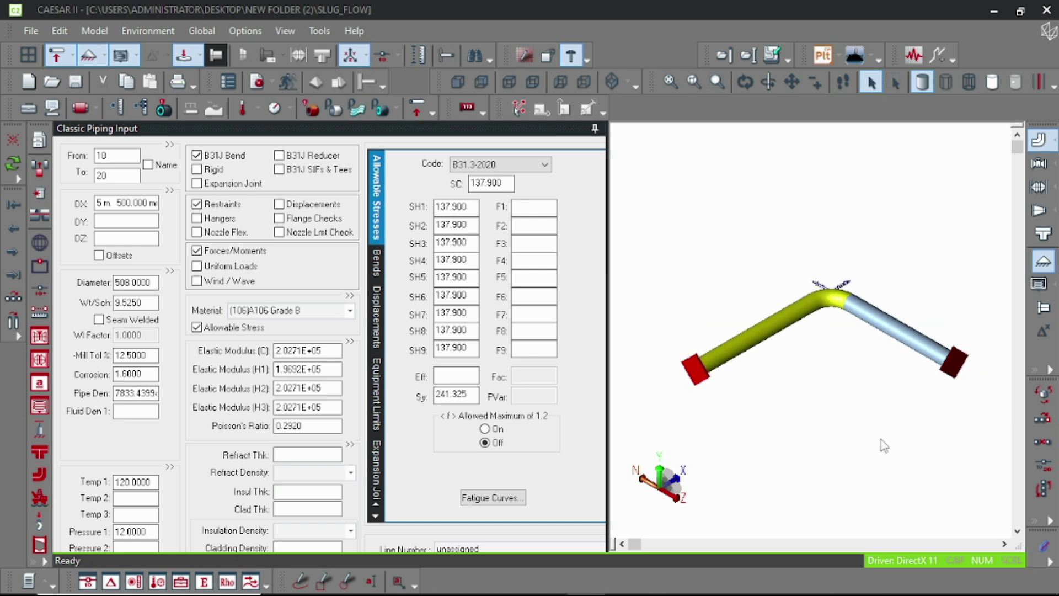
scroll(891, 395, "up", 1)
middle_click_drag(891, 395, 846, 369)
scroll(840, 406, "up", 1)
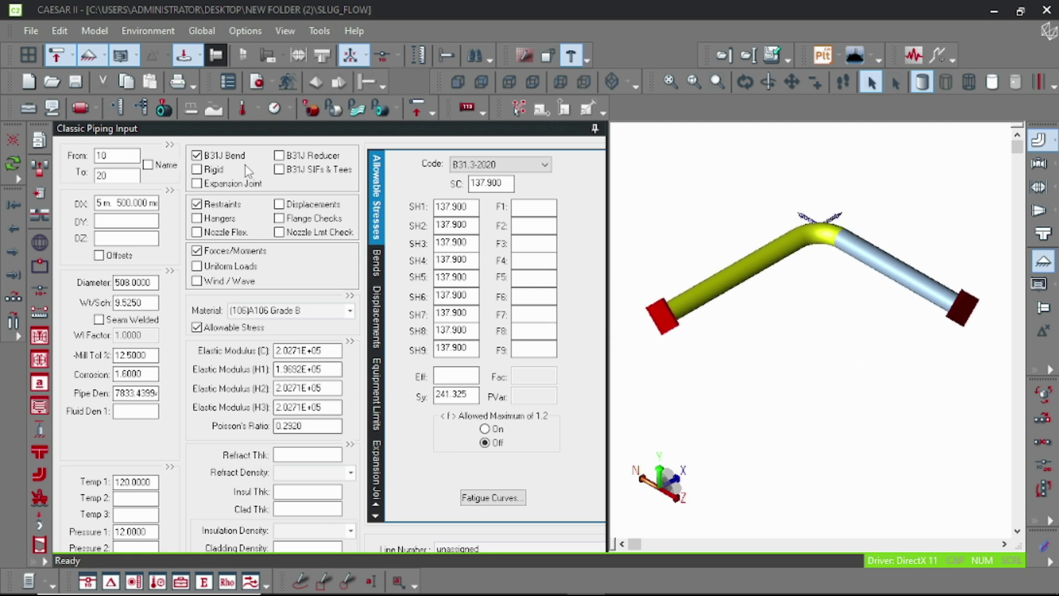
left_click(246, 87)
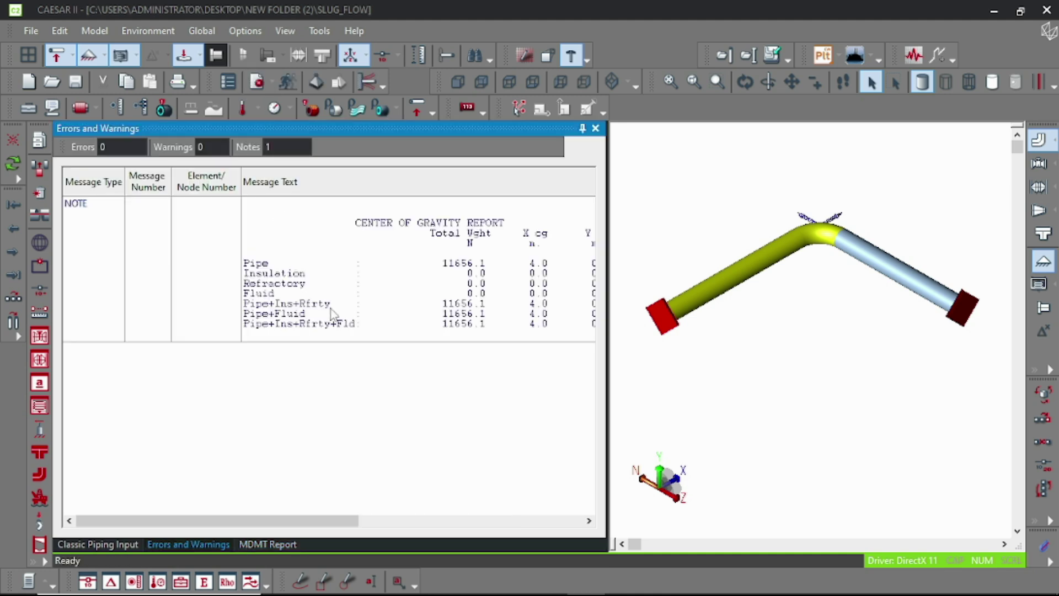
left_click(317, 83)
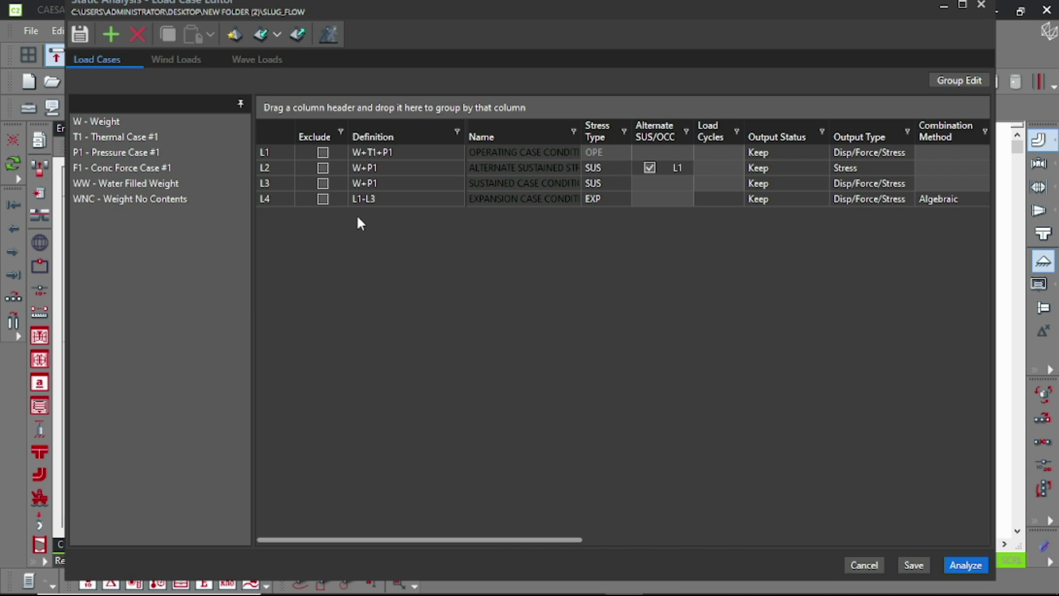
Step: Insert case L4 after L3, defined as W+P1+F1 with OCC stress type
left_click(276, 185)
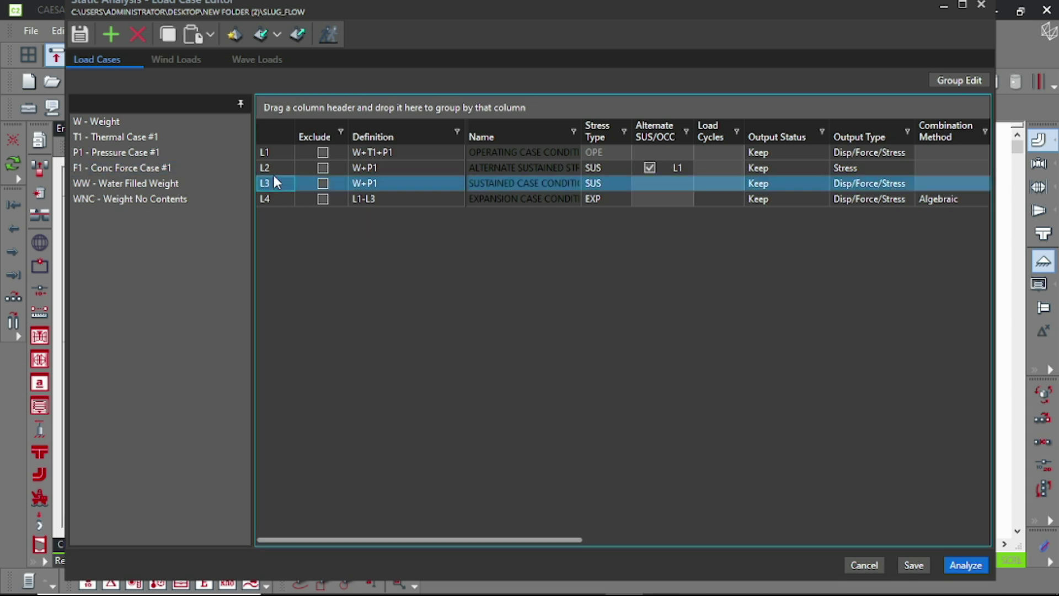
left_click(112, 35)
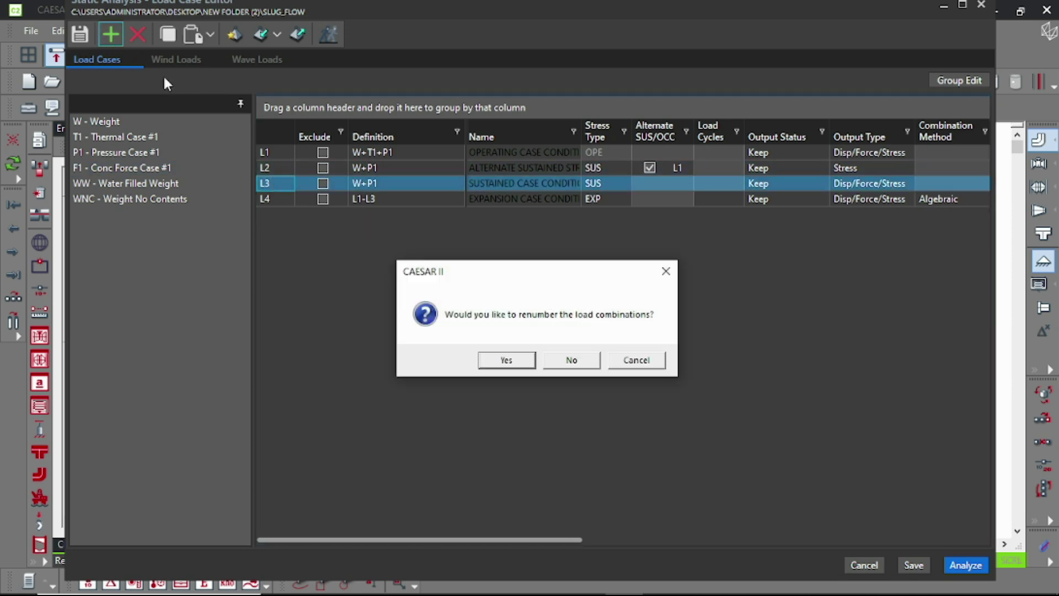
left_click(522, 362)
left_click(376, 200)
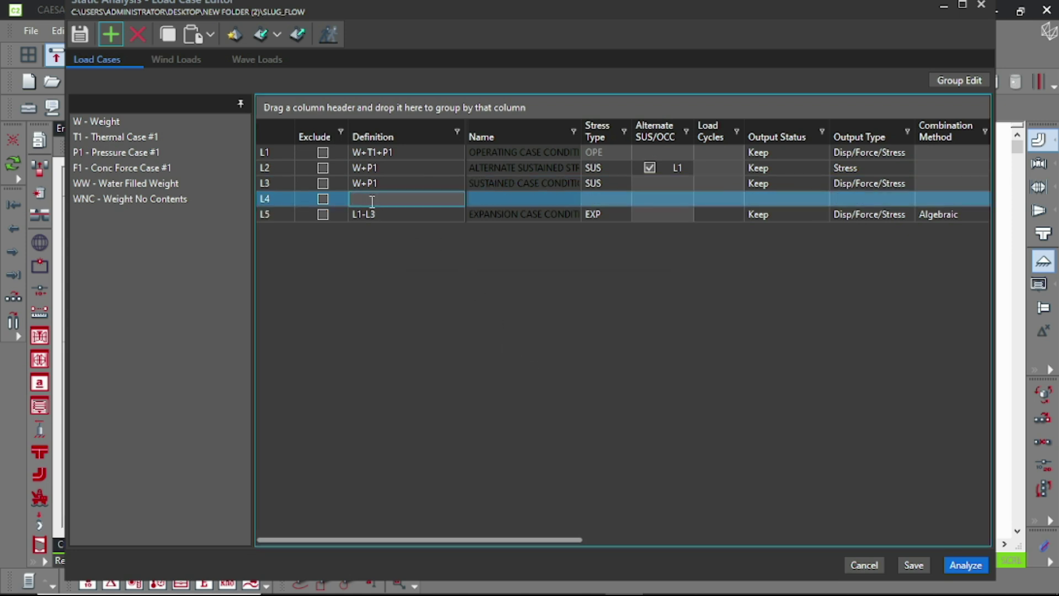
type("W+P1+F1")
left_click(617, 201)
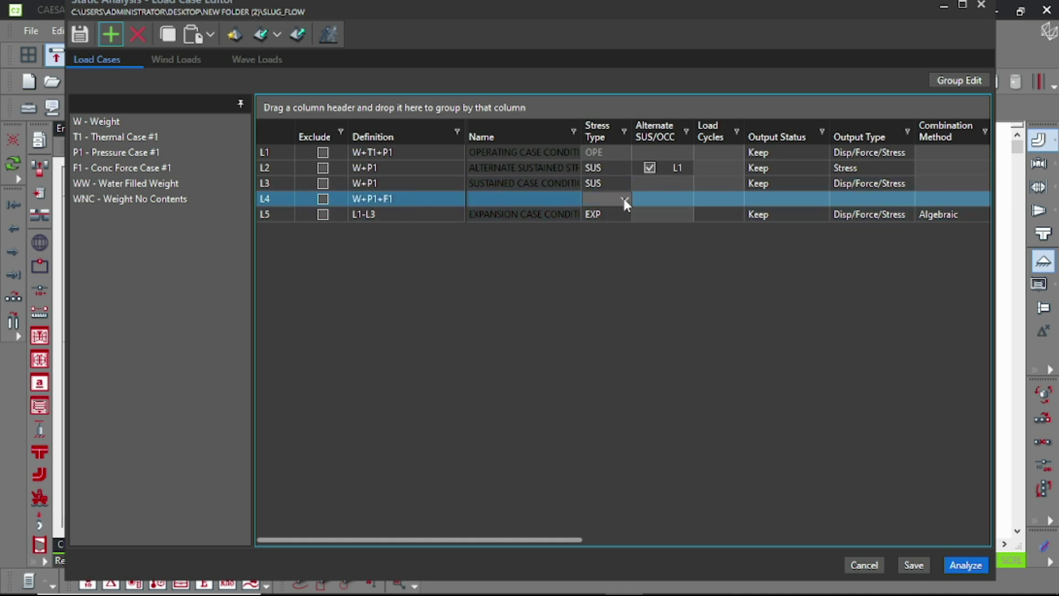
left_click(625, 201)
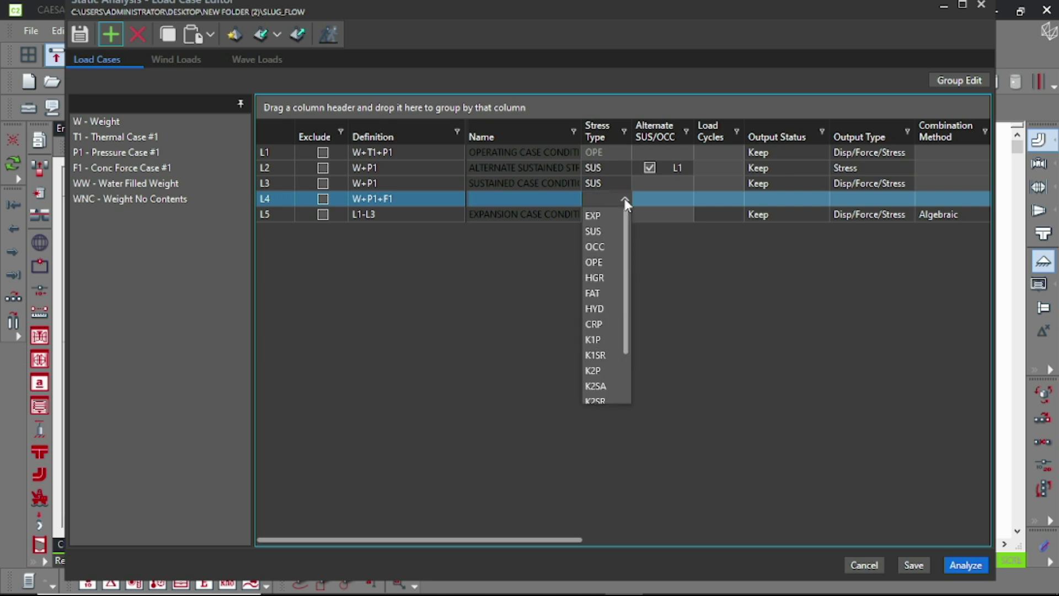
left_click(599, 244)
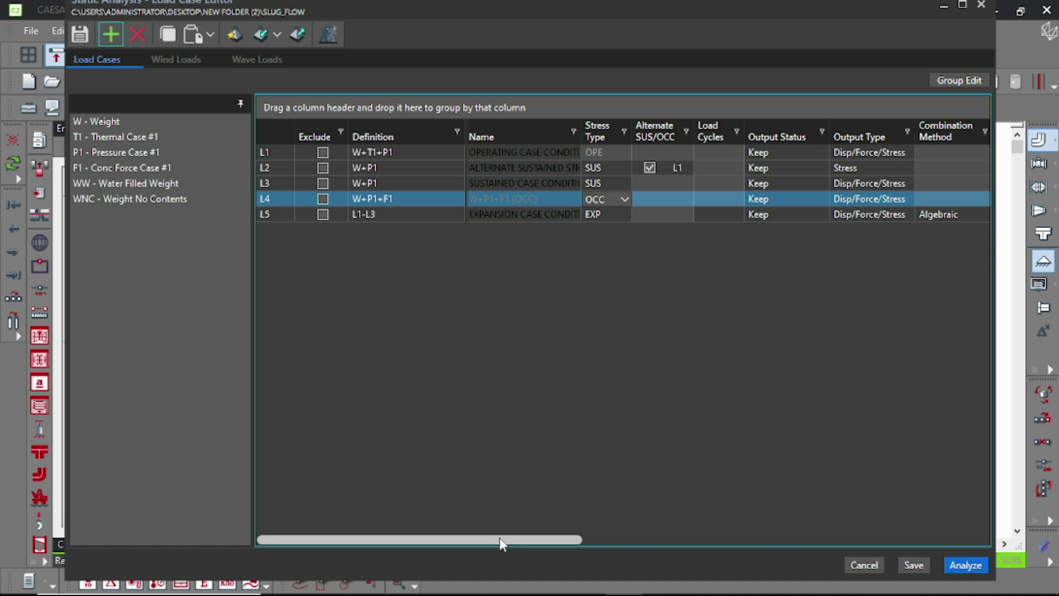
Step: Set L4's OCC load factor to 1.2 and run the static analysis
left_click_drag(501, 539, 871, 522)
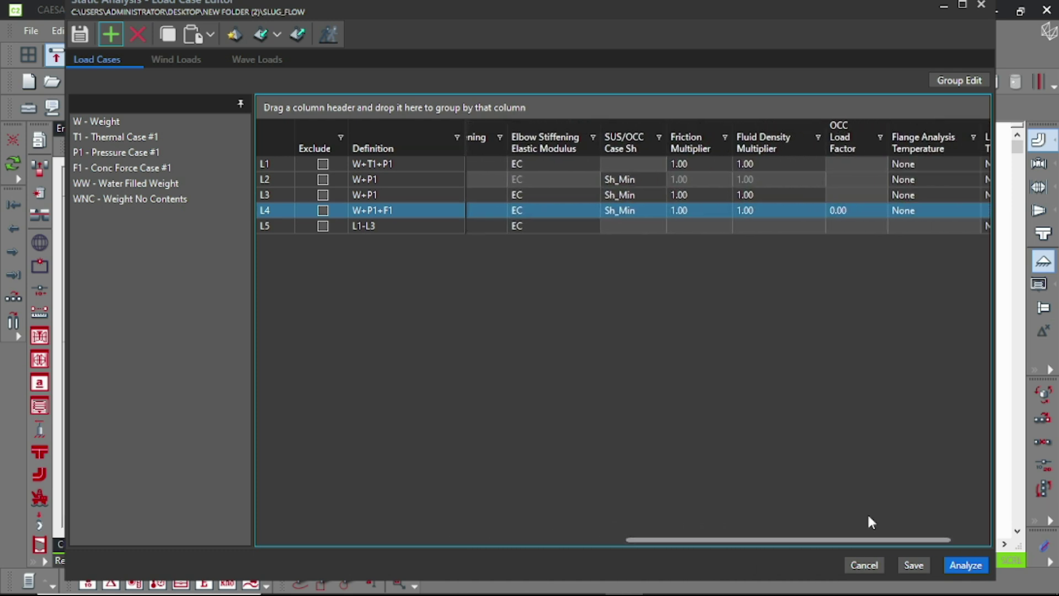
left_click(850, 210)
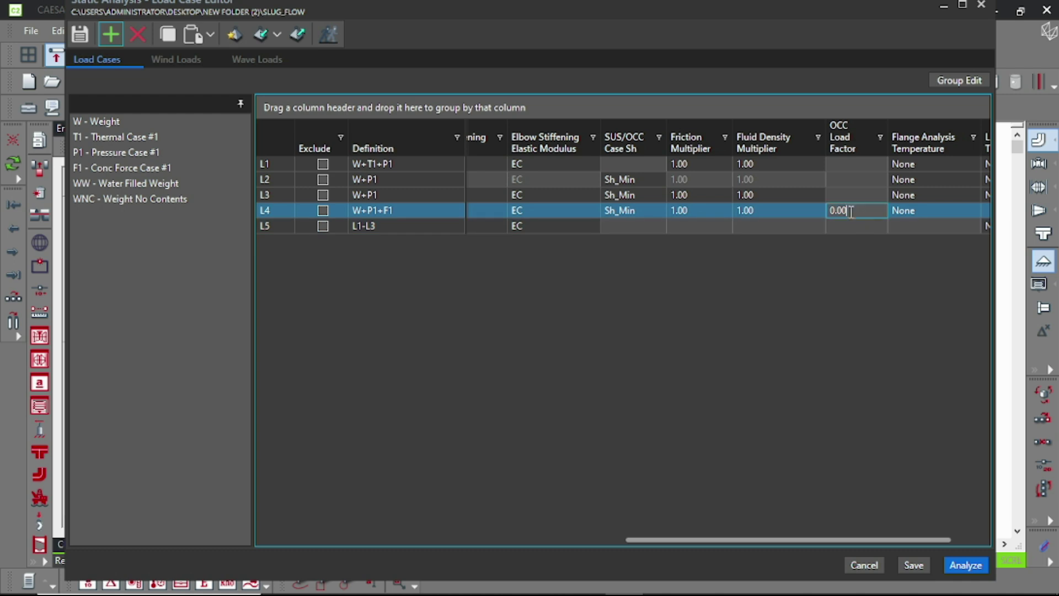
type("1.2")
key("Return")
left_click_drag(763, 541, 288, 547)
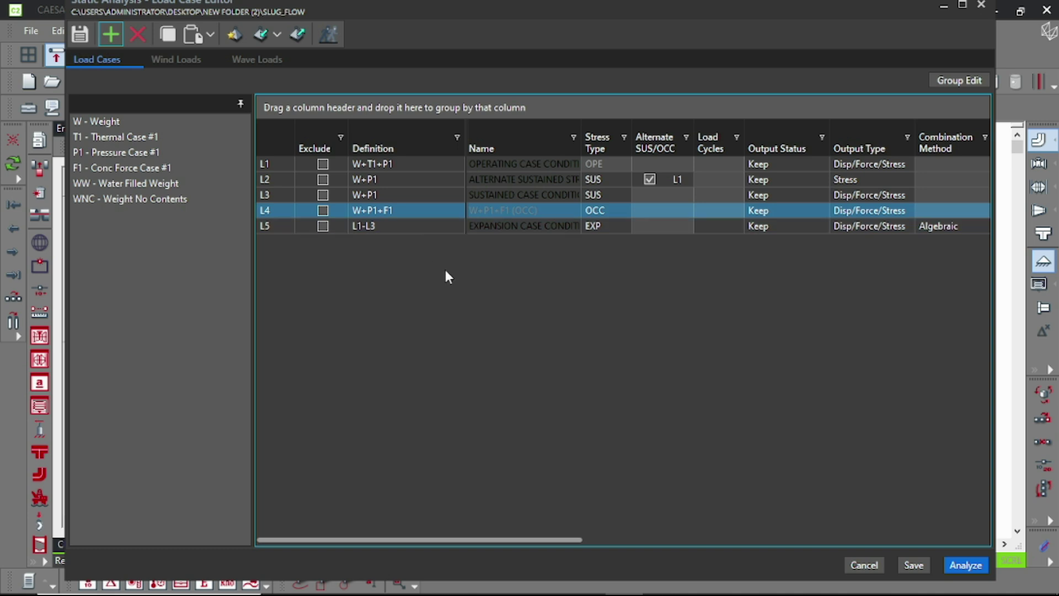
left_click(966, 564)
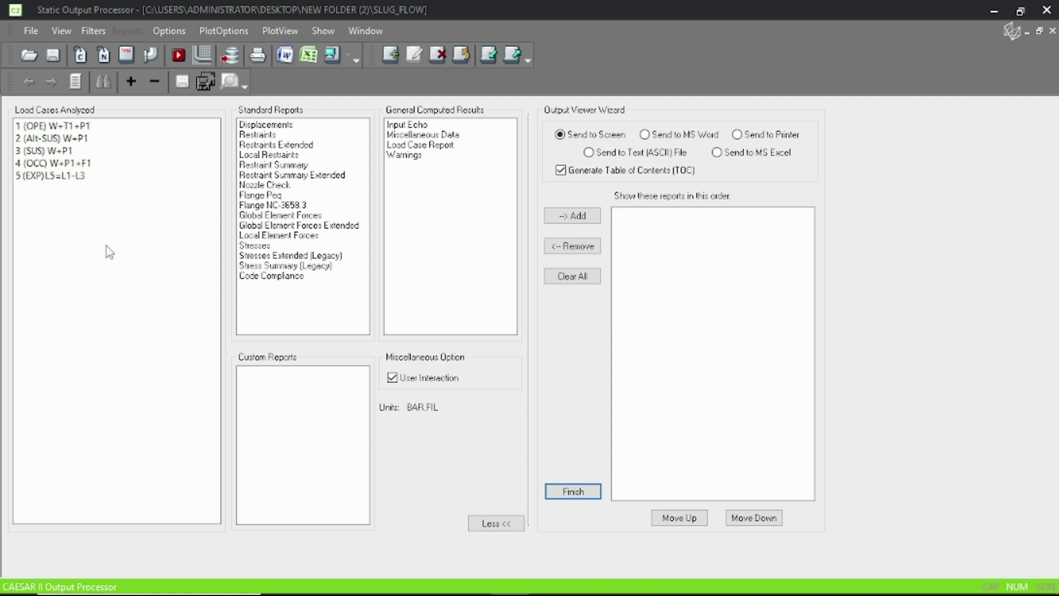
Step: Generate the Stress Summary (Legacy) report for cases 3 (SUS) W+P1 and 4 (OCC) W+P1+F1
left_click(53, 151)
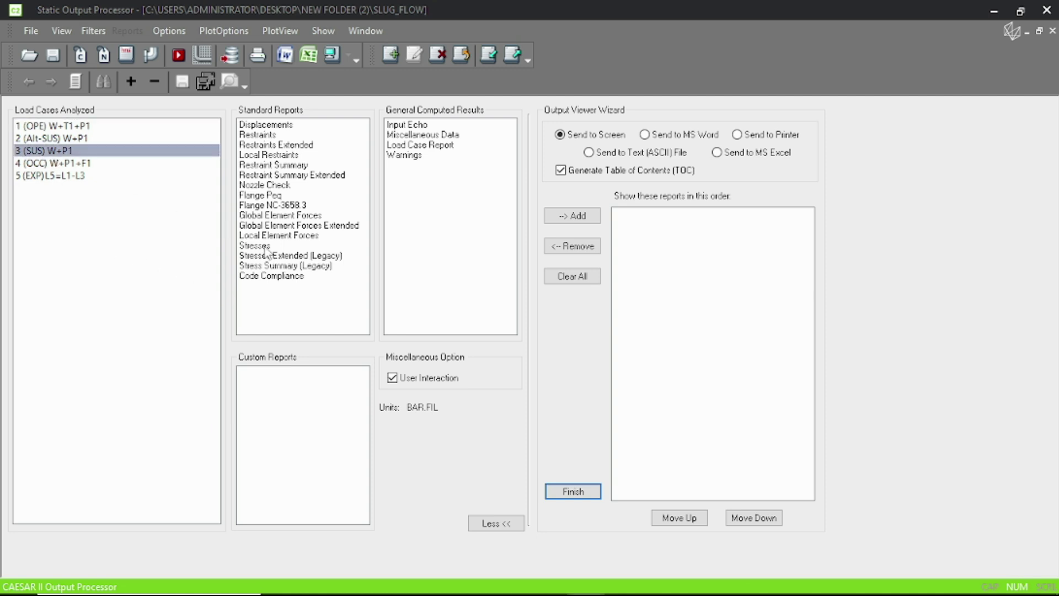
left_click(267, 266)
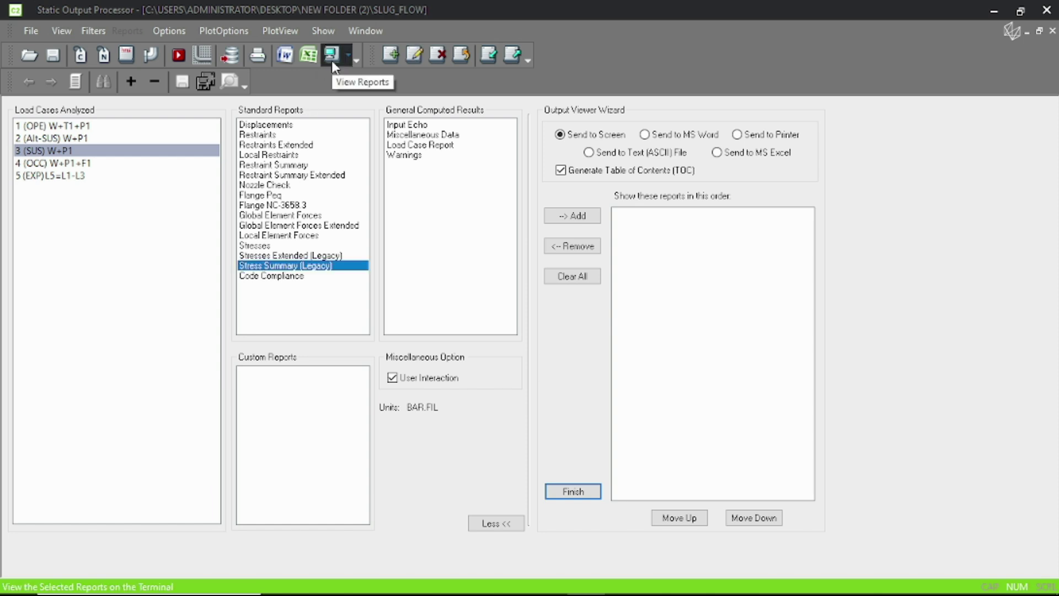
left_click(99, 164, "ctrl")
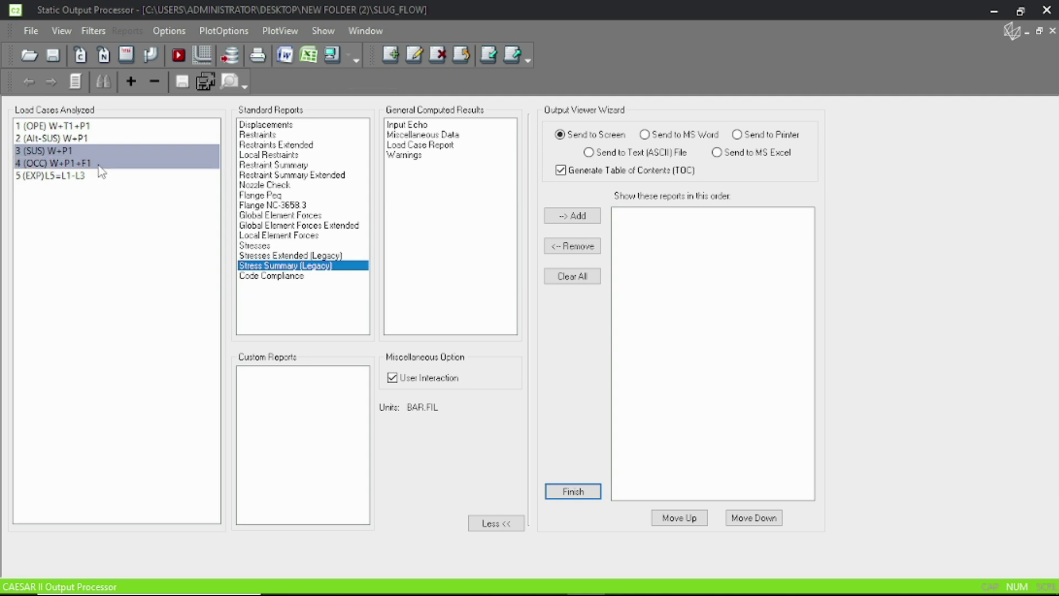
left_click(333, 55)
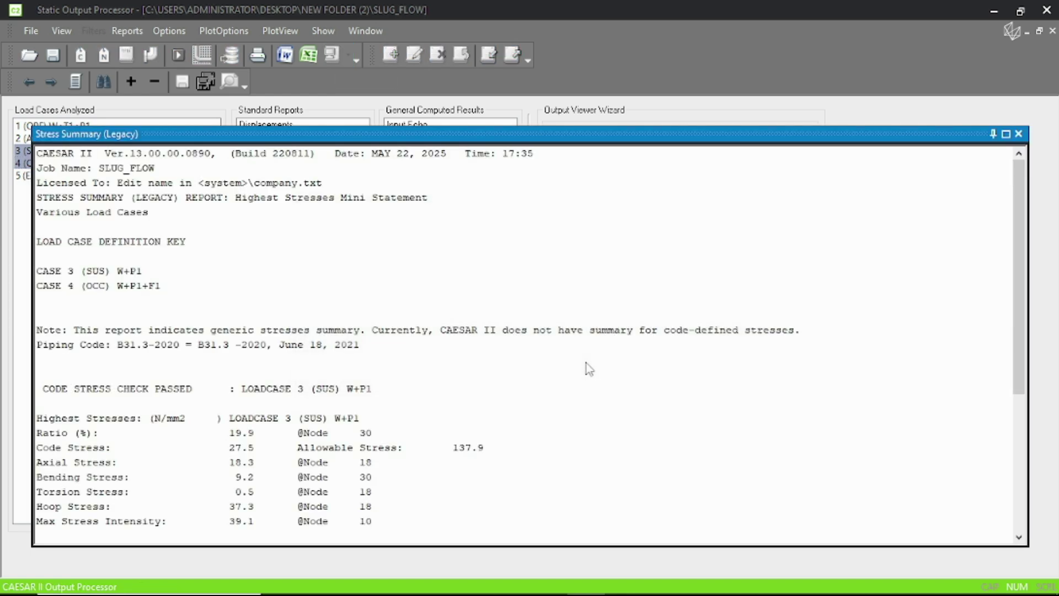
Step: Compare cases 3 and 4 code stresses in the stress summary, then close the report
scroll(352, 419, "down", 1)
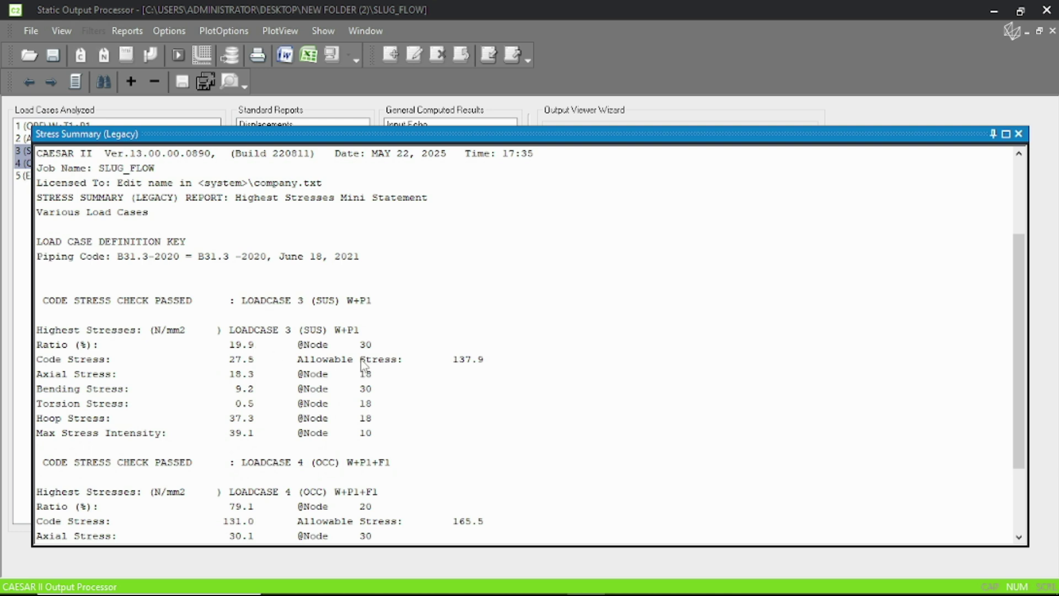
scroll(369, 359, "down", 2)
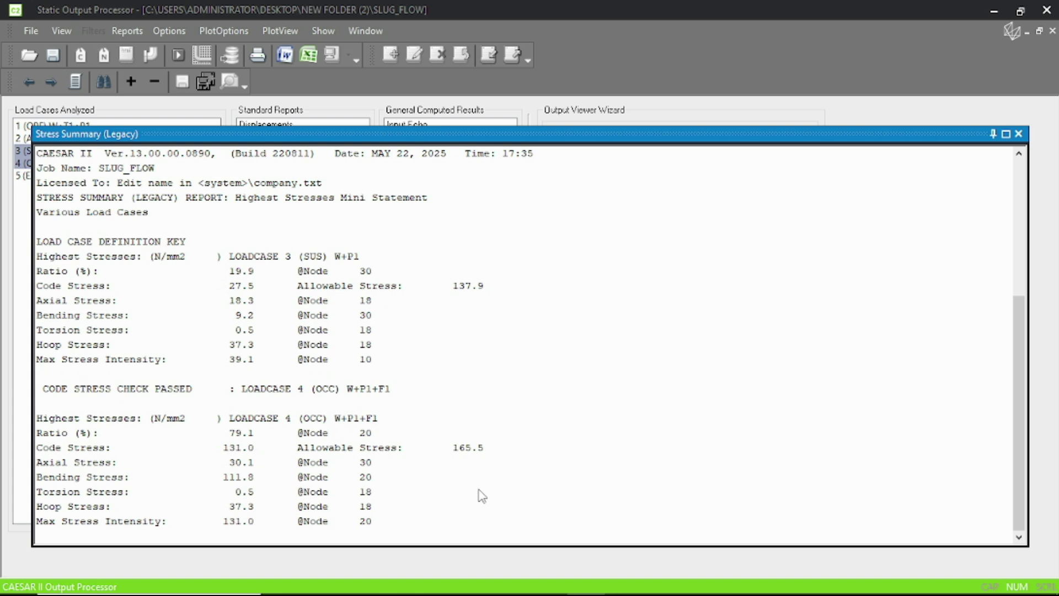
scroll(479, 492, "up", 1)
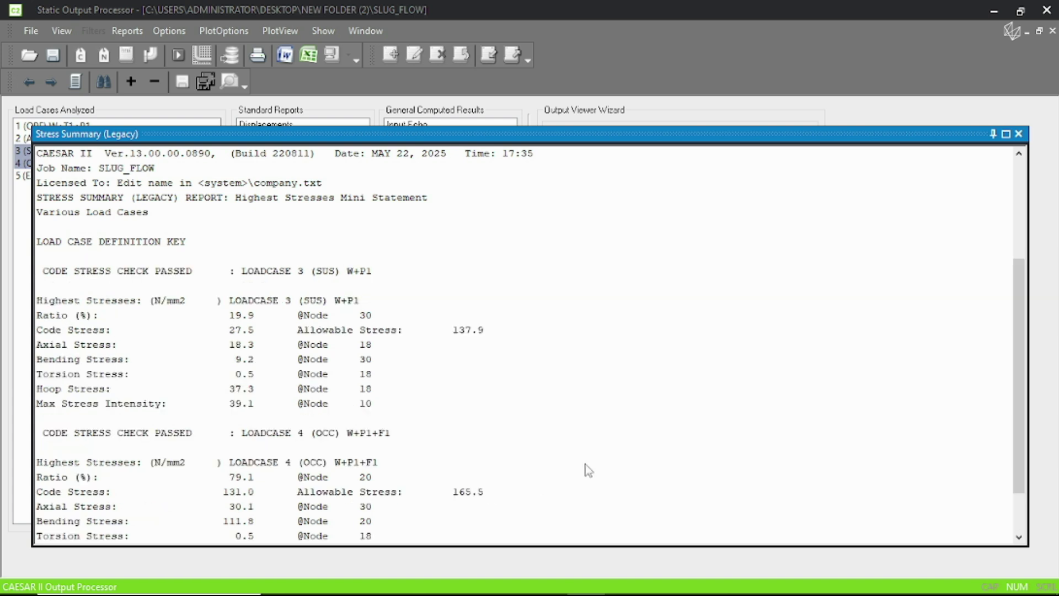
left_click(1019, 134)
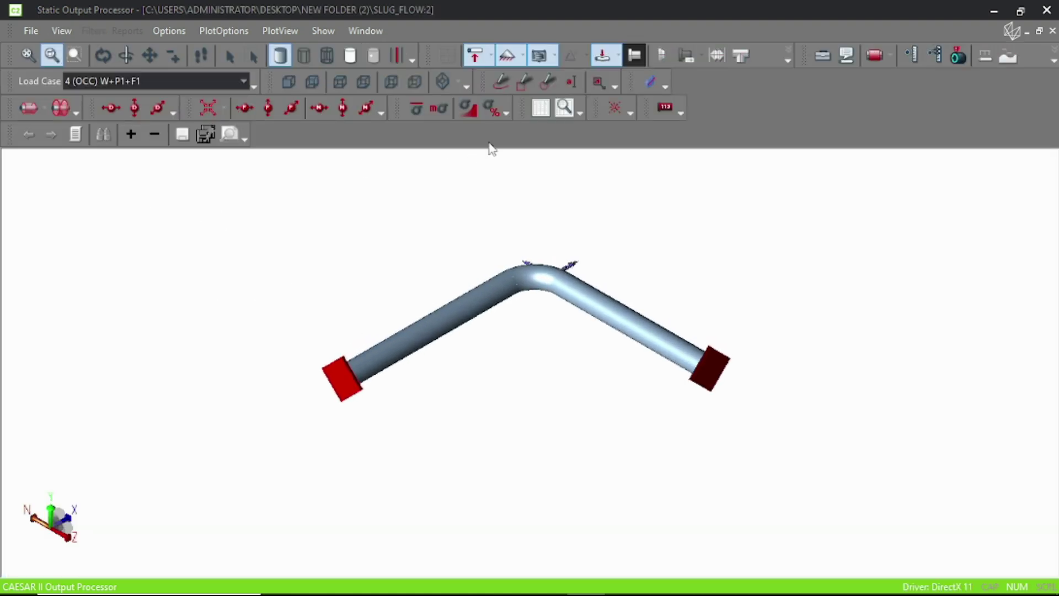
Step: Colour the 4 (OCC) W+P1+F1 model by code stress percent, showing the bend at 60–80%
left_click(491, 109)
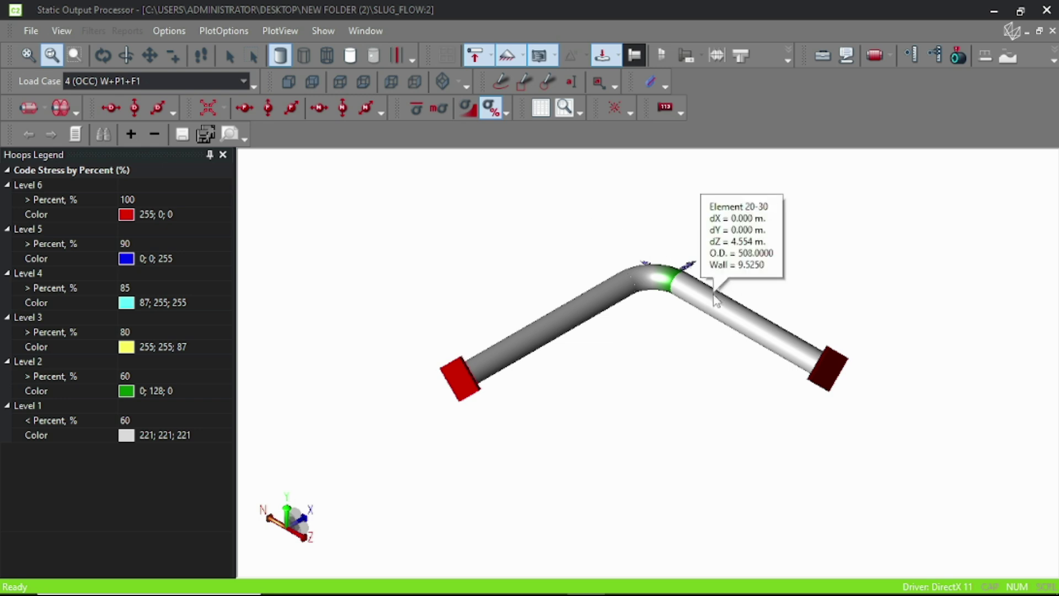
scroll(701, 287, "up", 3)
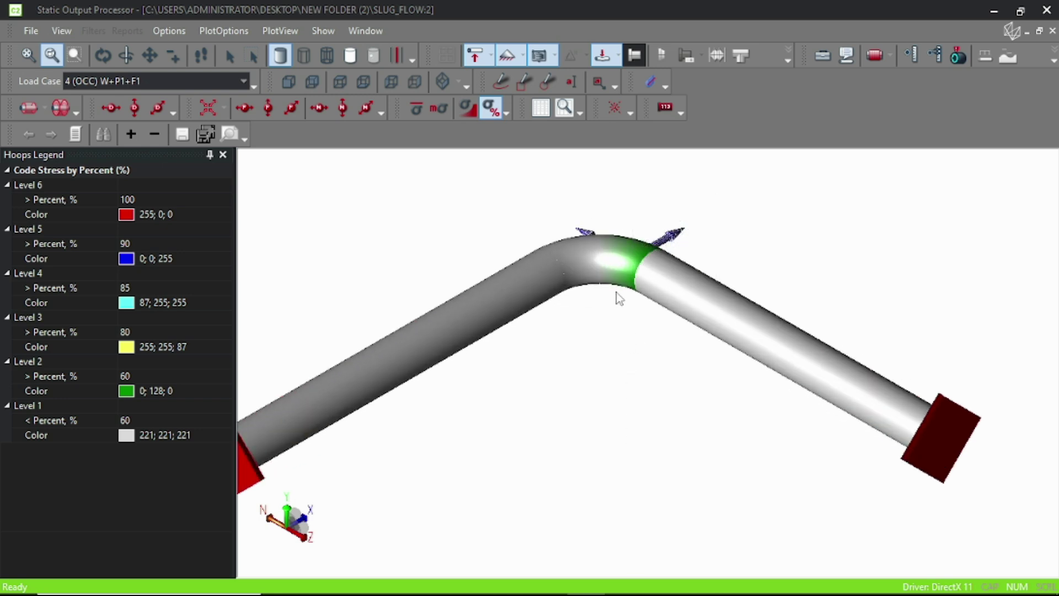
scroll(625, 308, "down", 1)
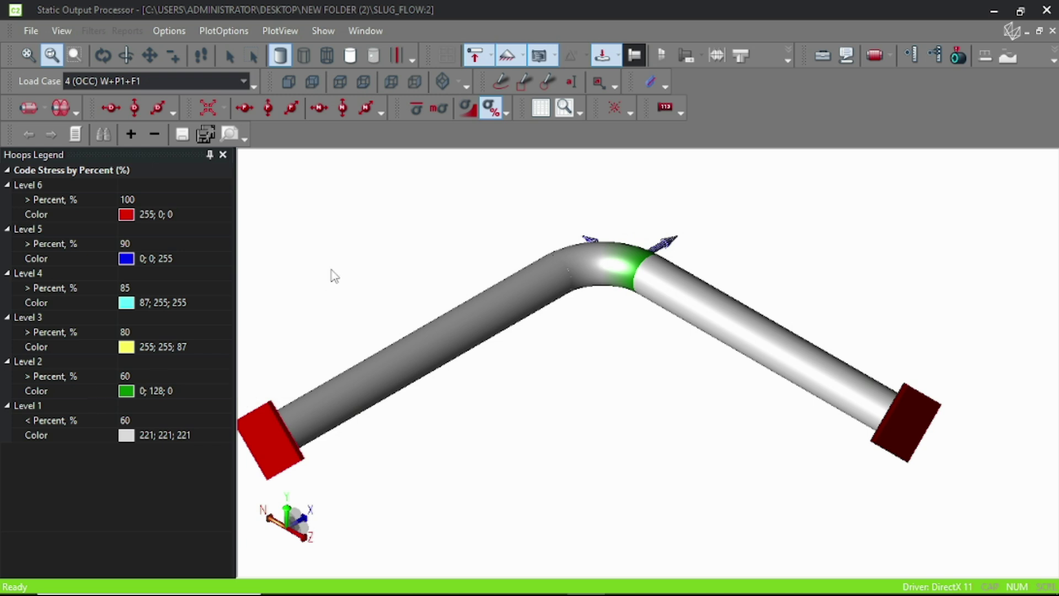
left_click(244, 82)
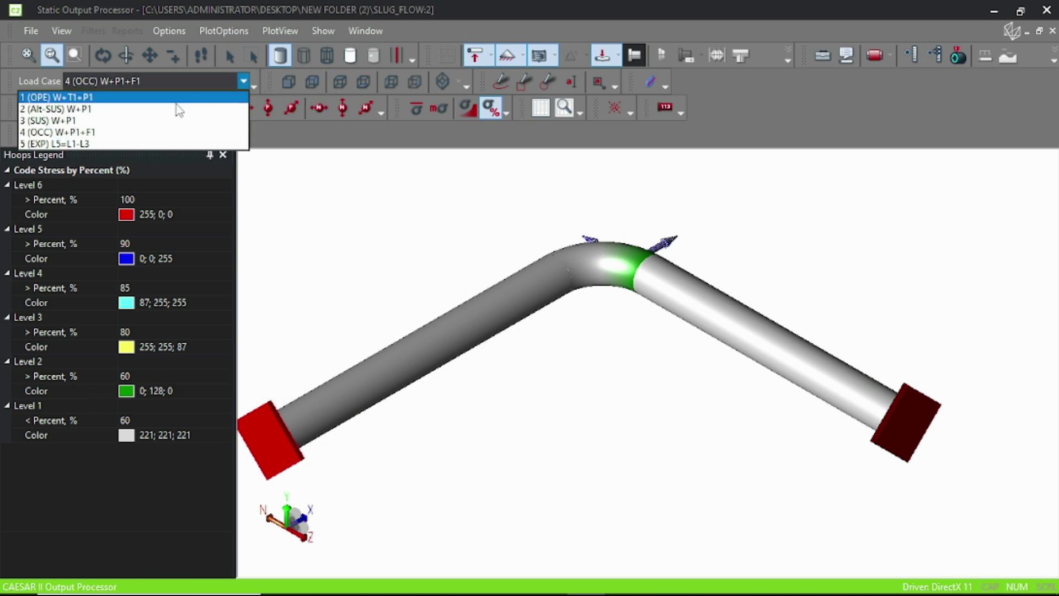
left_click(124, 121)
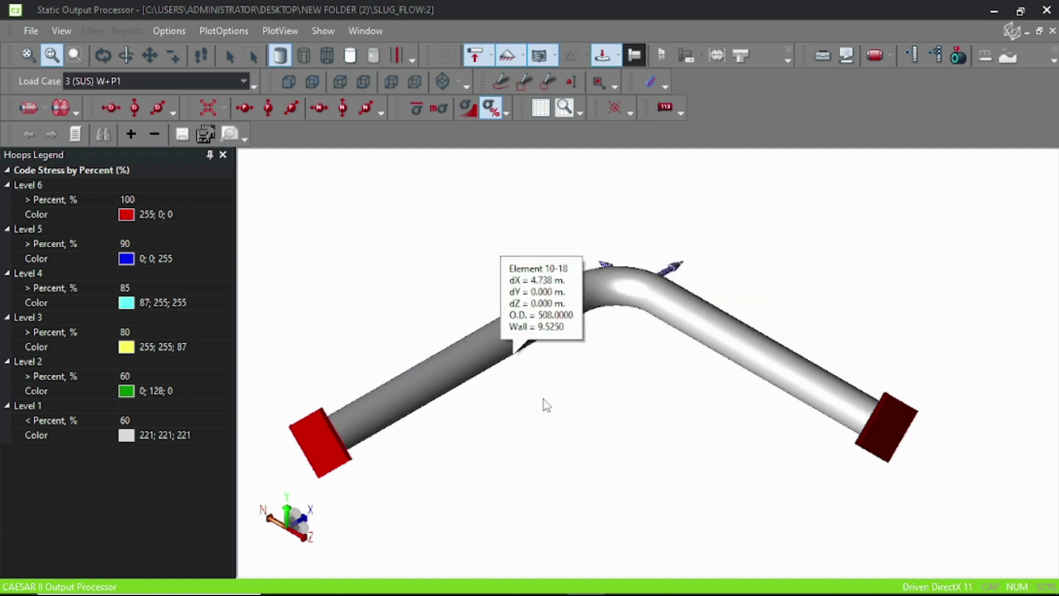
scroll(629, 442, "down", 2)
middle_click_drag(639, 450, 562, 382)
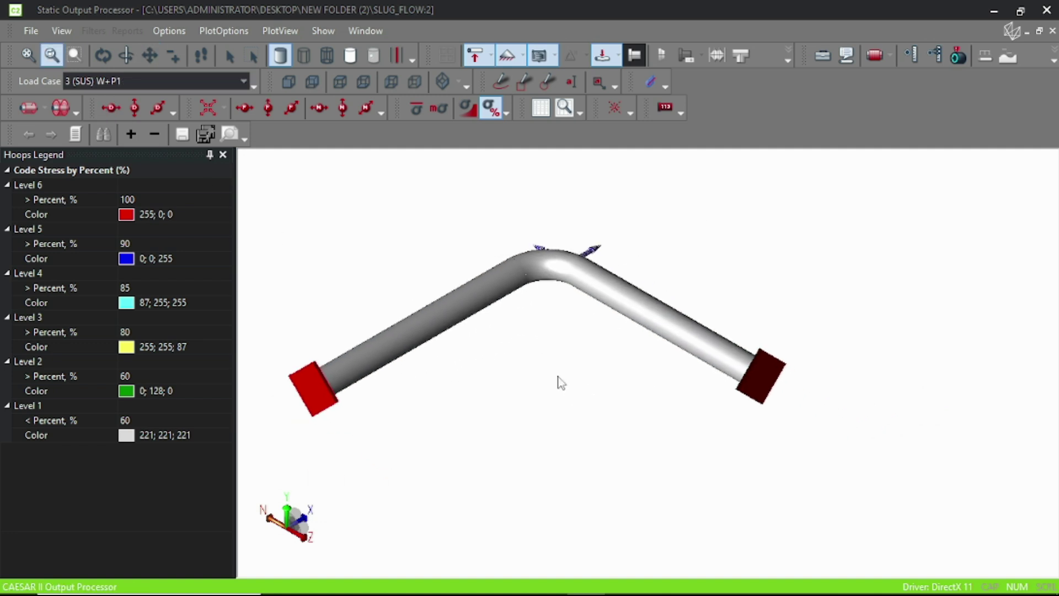
left_click(243, 81)
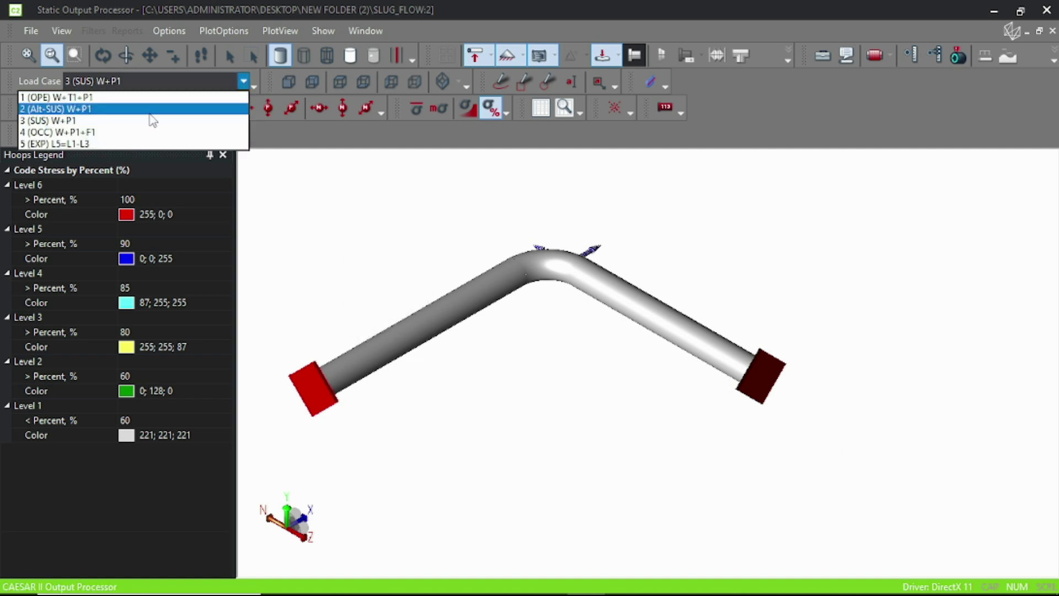
left_click(104, 132)
scroll(600, 389, "down", 1)
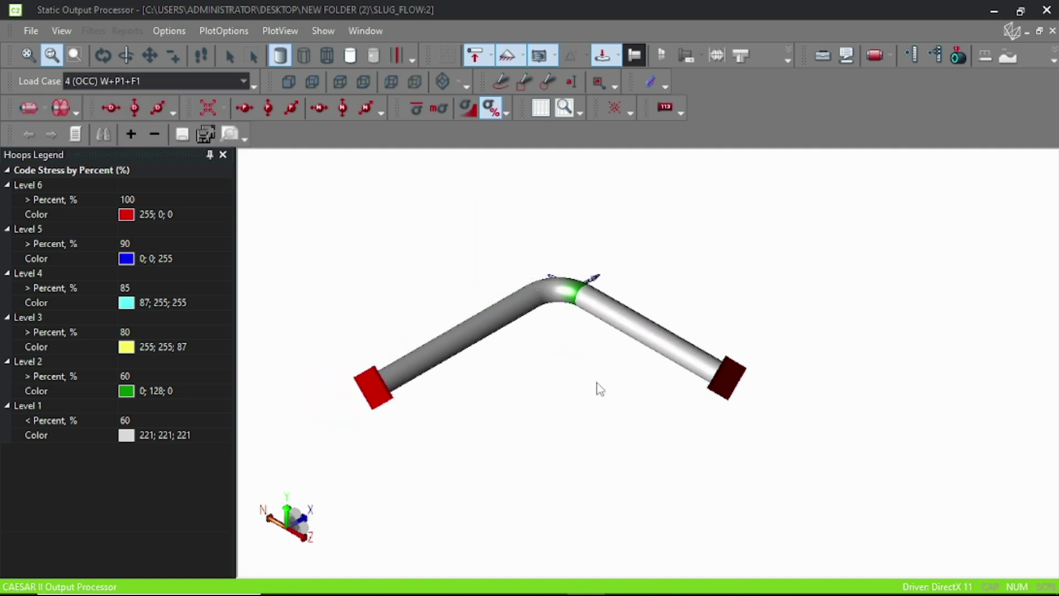
middle_click_drag(600, 389, 650, 452)
scroll(641, 445, "up", 1)
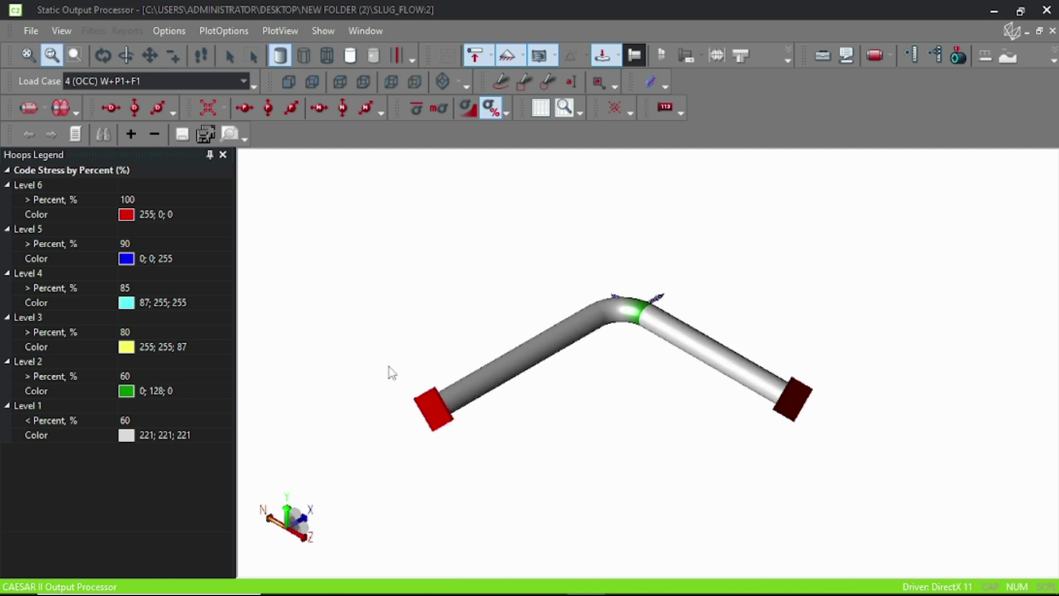
left_click(30, 108)
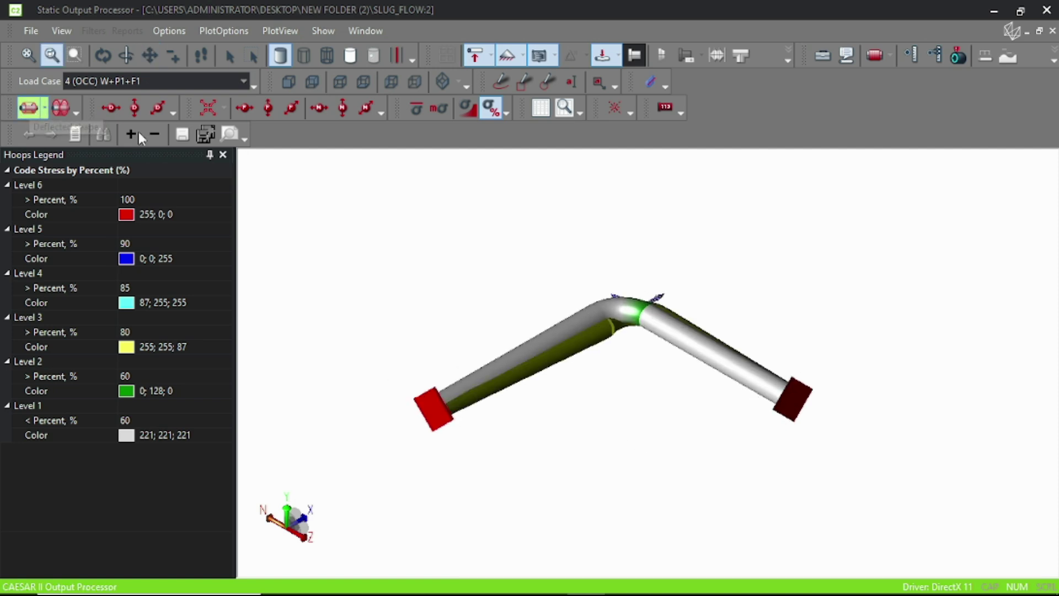
scroll(706, 448, "up", 1)
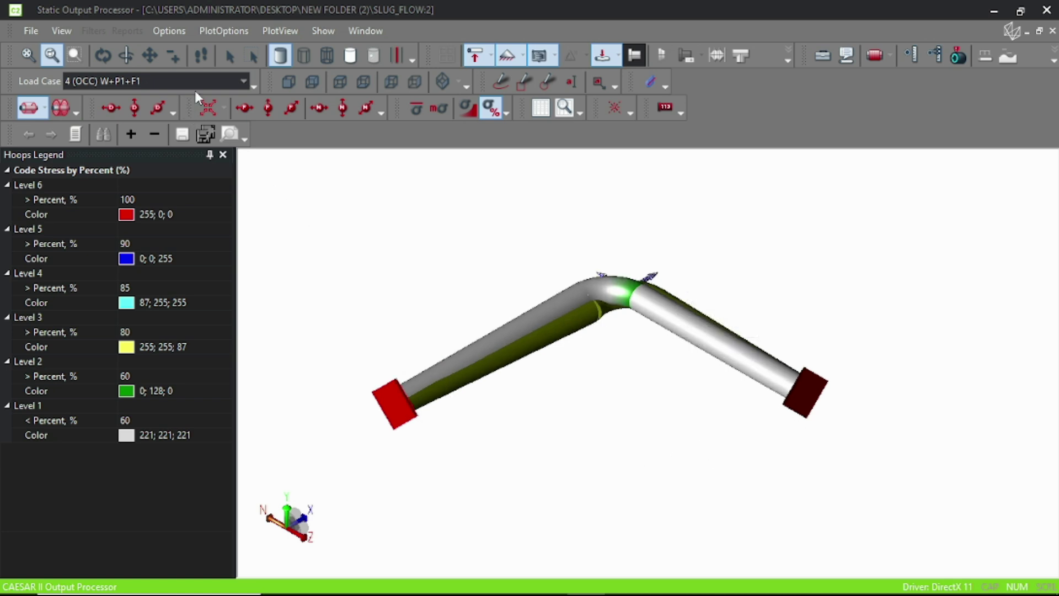
left_click(215, 81)
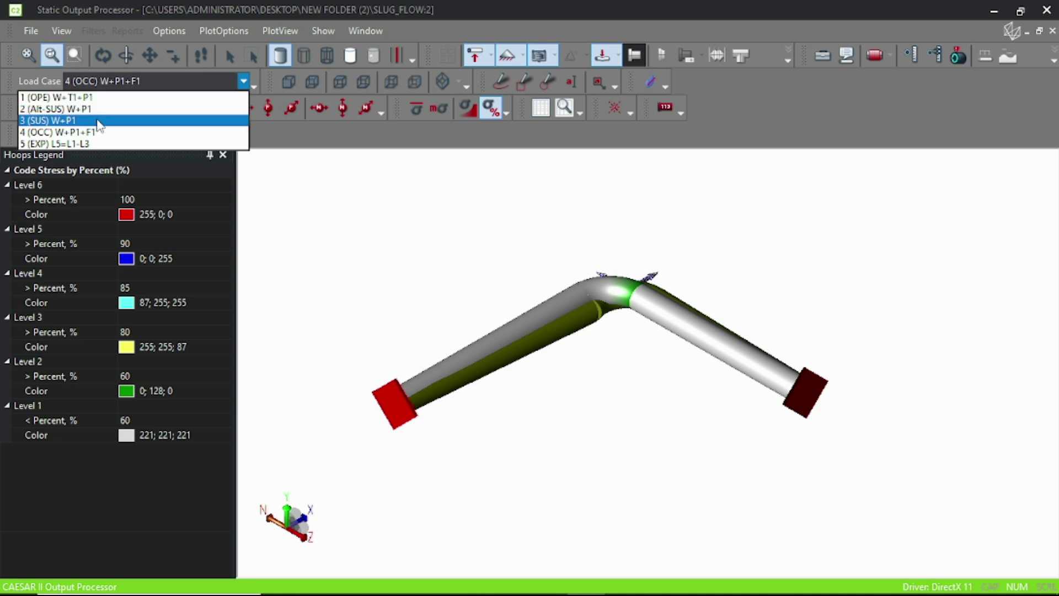
left_click(166, 118)
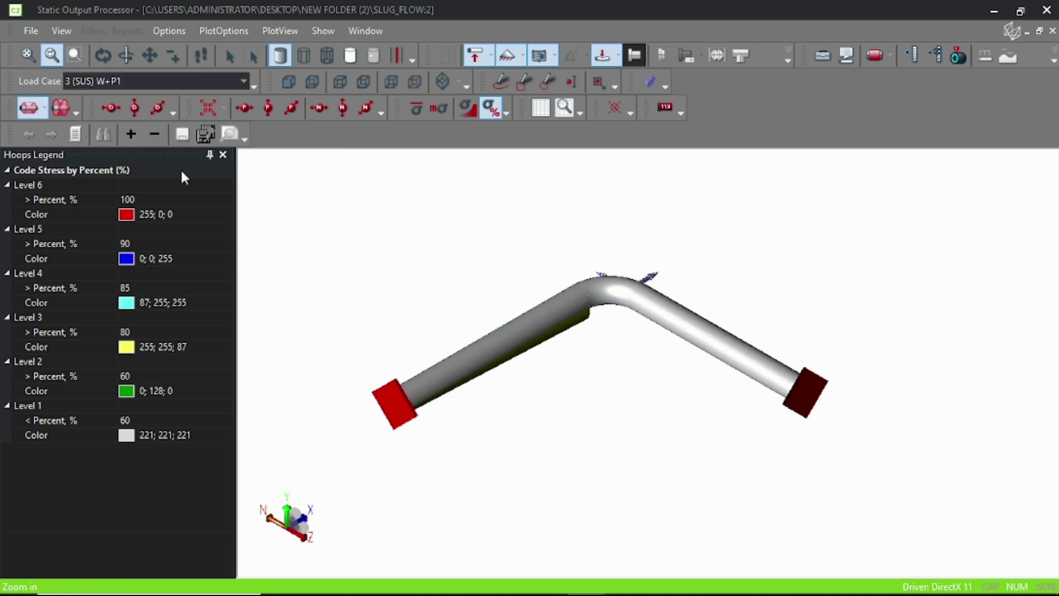
left_click(224, 85)
left_click(101, 132)
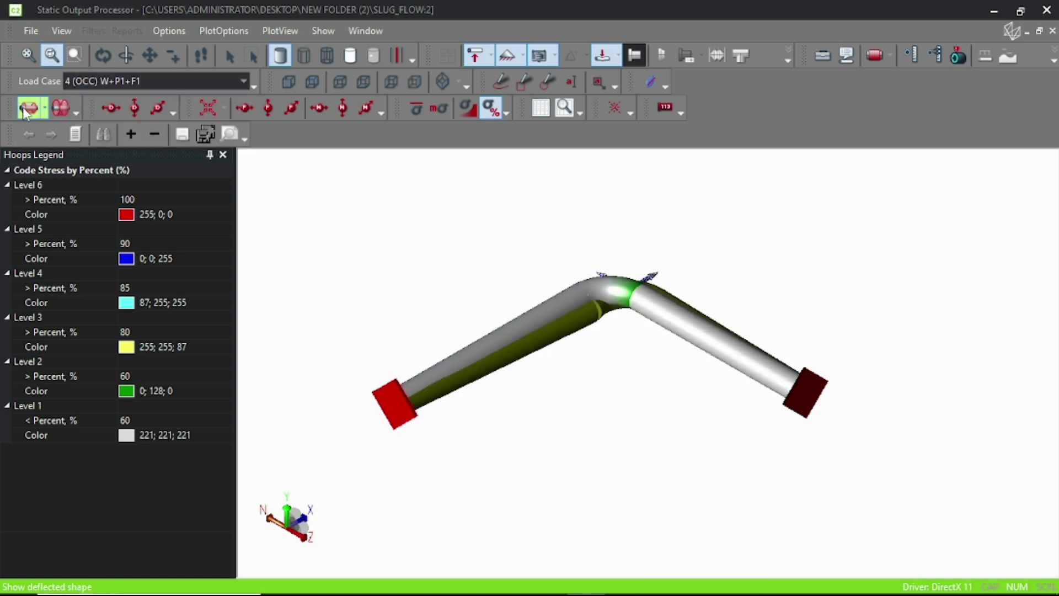
left_click(25, 113)
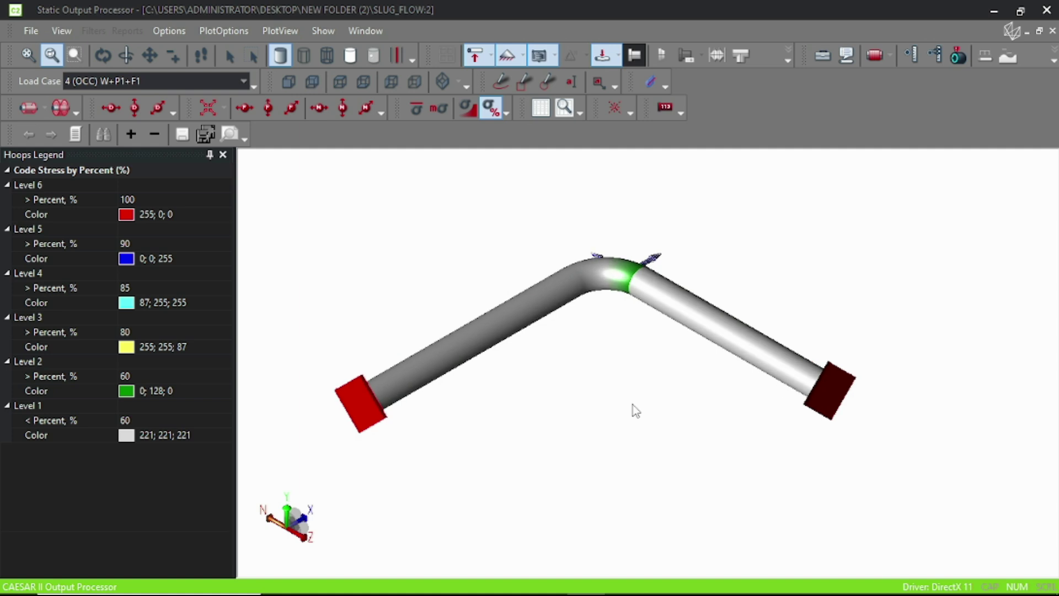
scroll(646, 405, "up", 1)
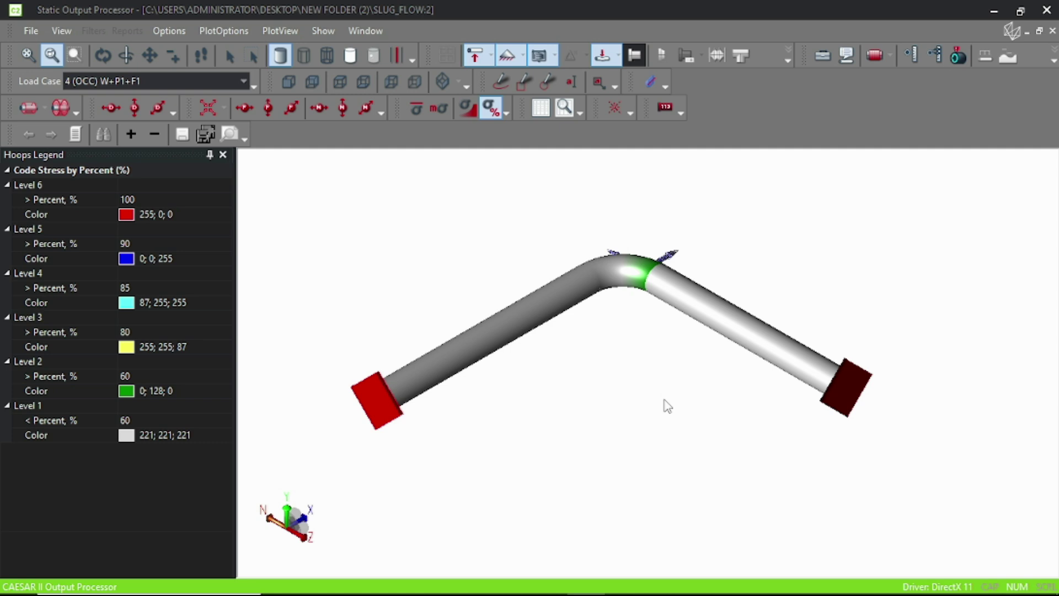
scroll(664, 400, "up", 1)
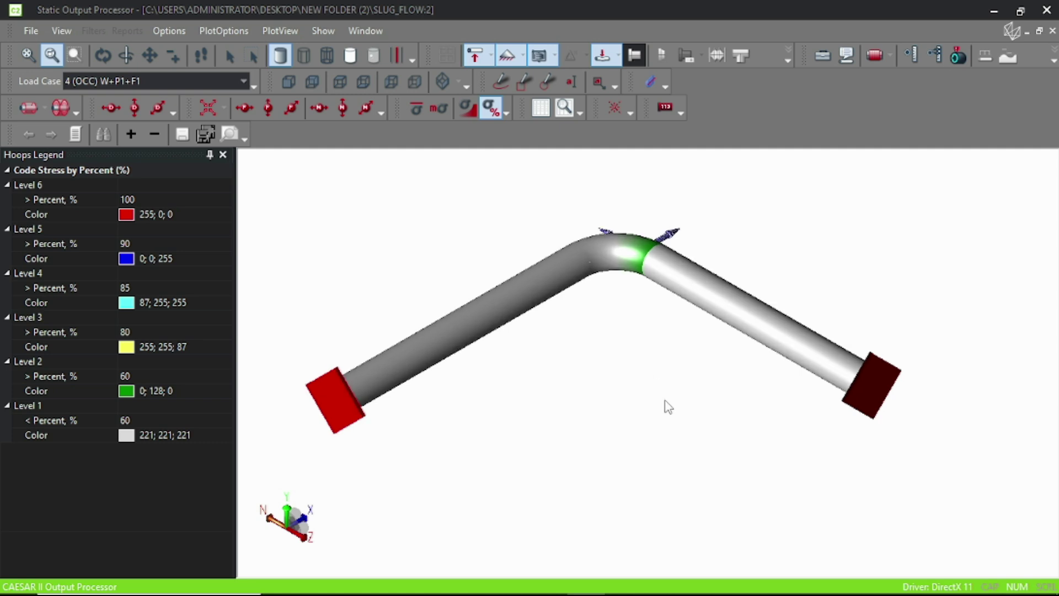